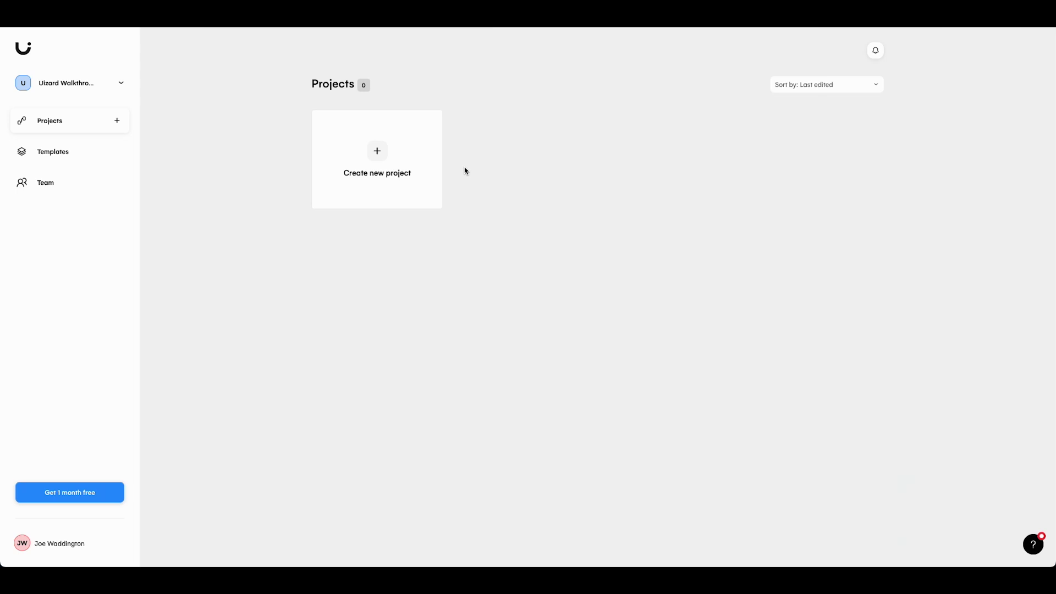
Start a new project, filter templates to Mobile, and scroll to the Productivity app template
{"action": "left_click", "coordinate": [377, 152]}
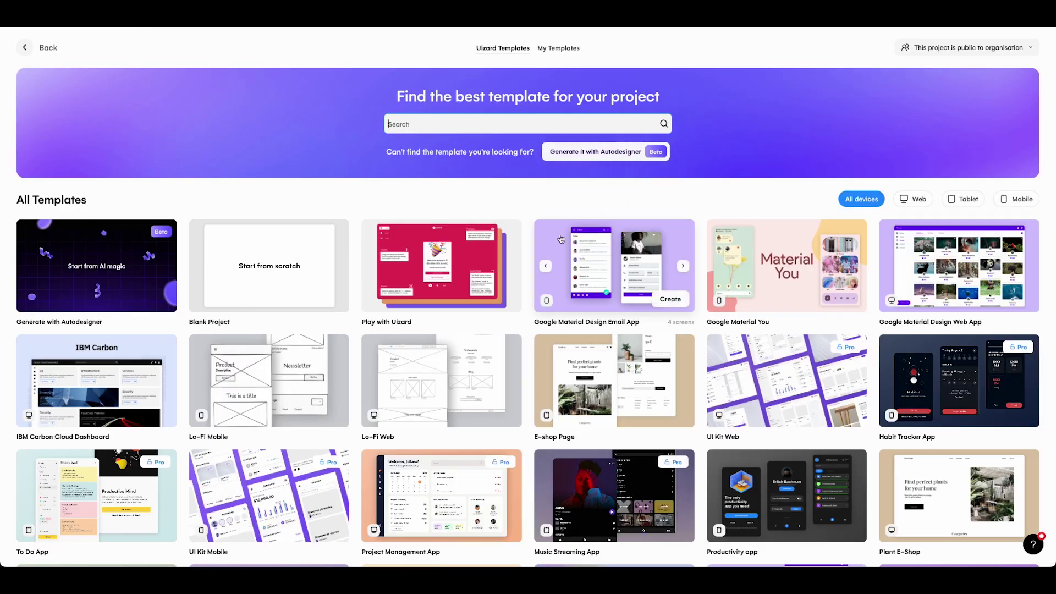
{"action": "mouse_move", "coordinate": [126, 268]}
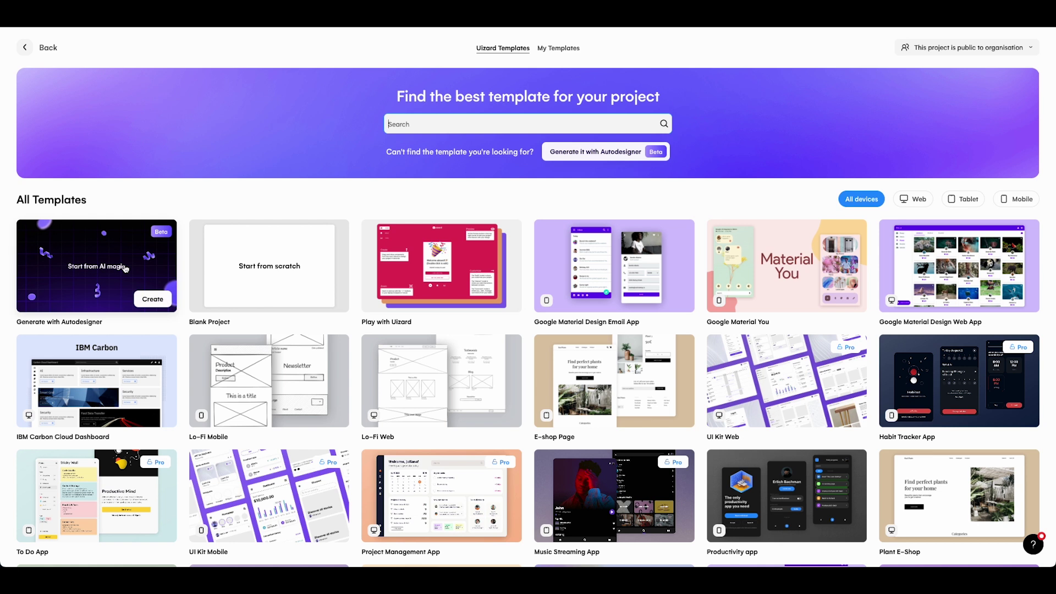
{"action": "mouse_move", "coordinate": [294, 264]}
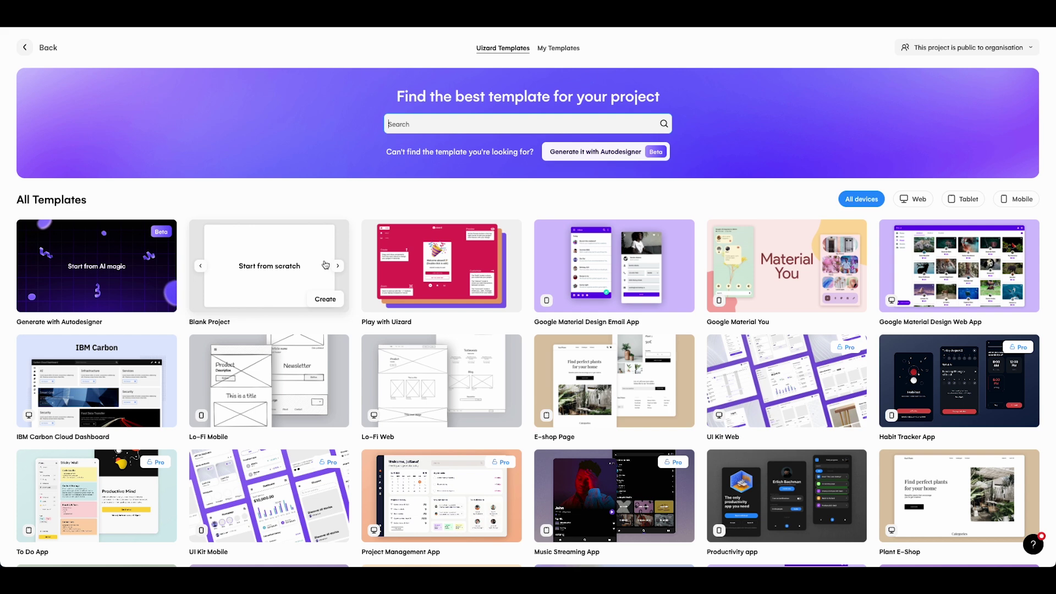
{"action": "scroll", "coordinate": [325, 265], "scroll_direction": "down", "scroll_amount": 4}
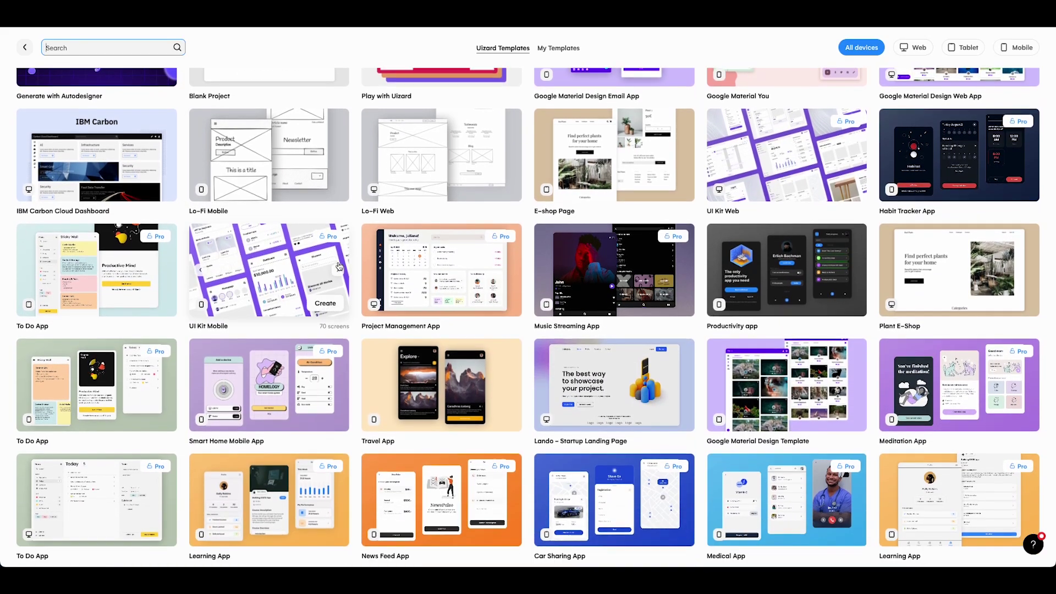
{"action": "scroll", "coordinate": [340, 266], "scroll_direction": "down", "scroll_amount": 5}
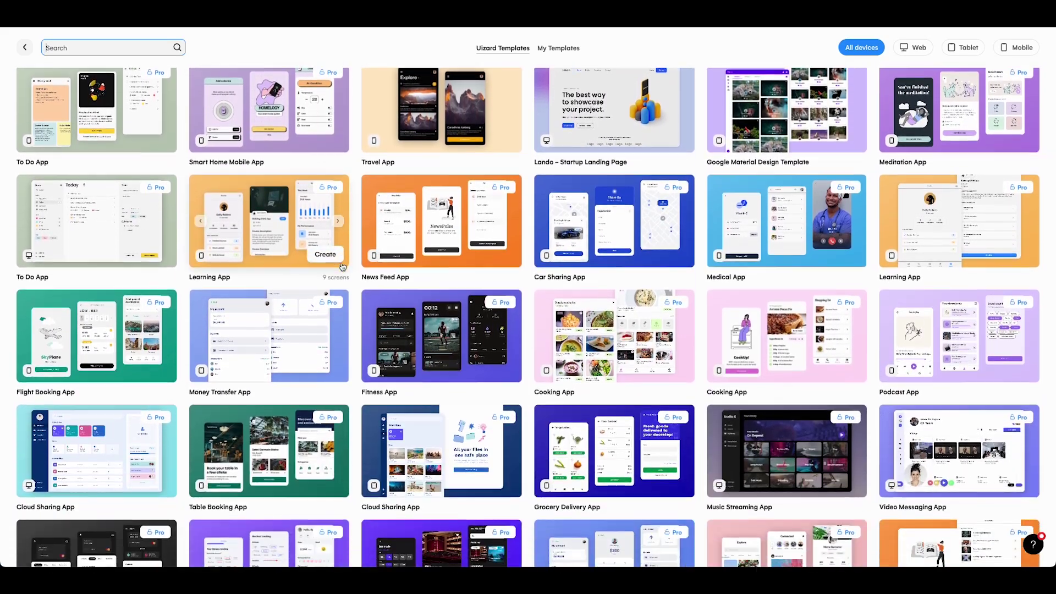
{"action": "scroll", "coordinate": [341, 262], "scroll_direction": "down", "scroll_amount": 8}
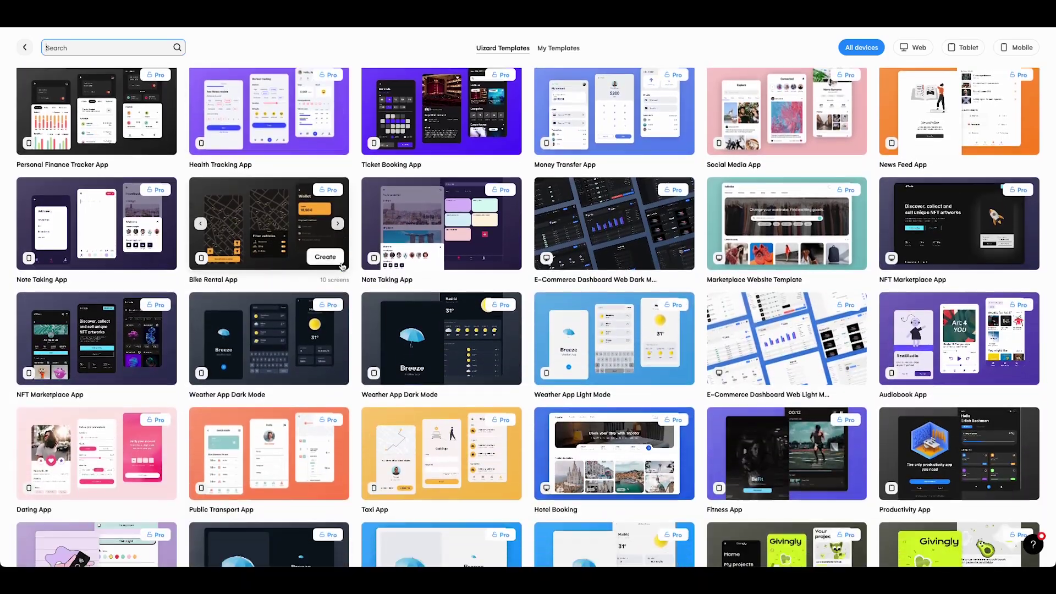
{"action": "scroll", "coordinate": [341, 263], "scroll_direction": "down", "scroll_amount": 8}
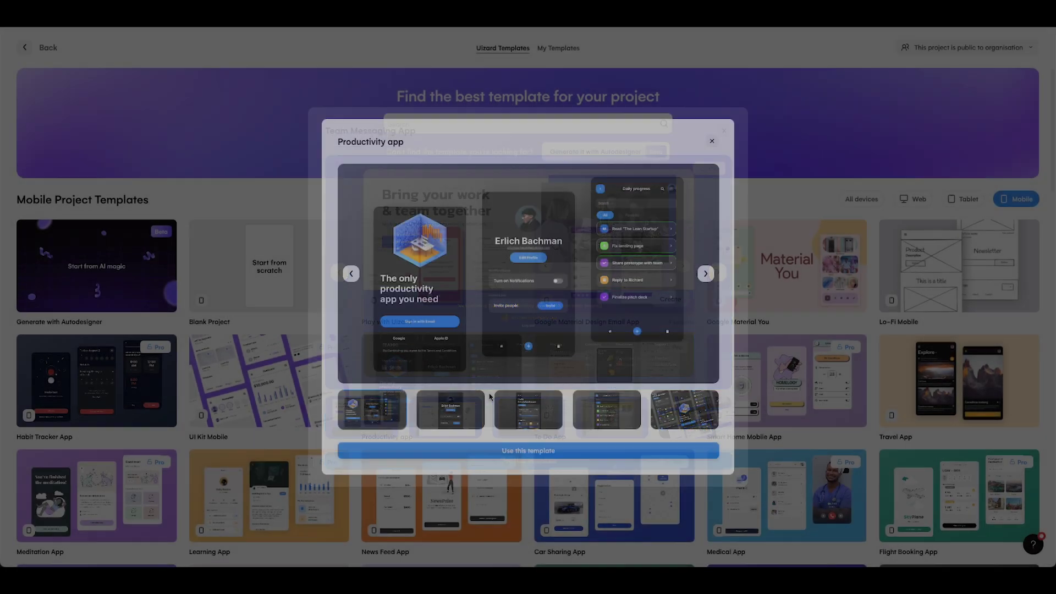
Create the project from the Productivity app template and filter the template library to Blog
{"action": "left_click", "coordinate": [526, 454]}
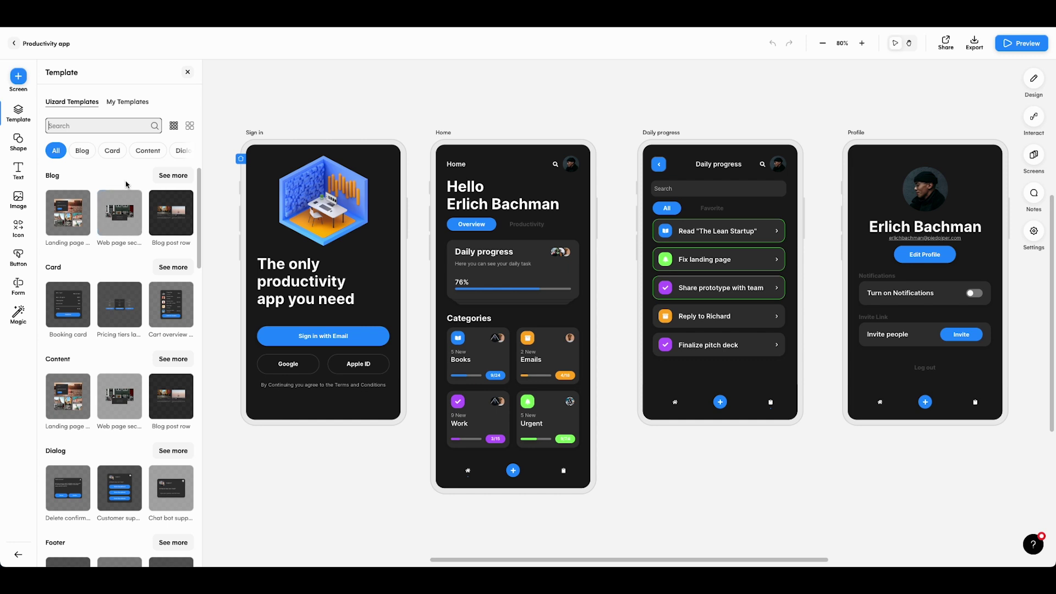
{"action": "scroll", "coordinate": [126, 186], "scroll_direction": "down", "scroll_amount": 5}
{"action": "scroll", "coordinate": [109, 176], "scroll_direction": "up", "scroll_amount": 5}
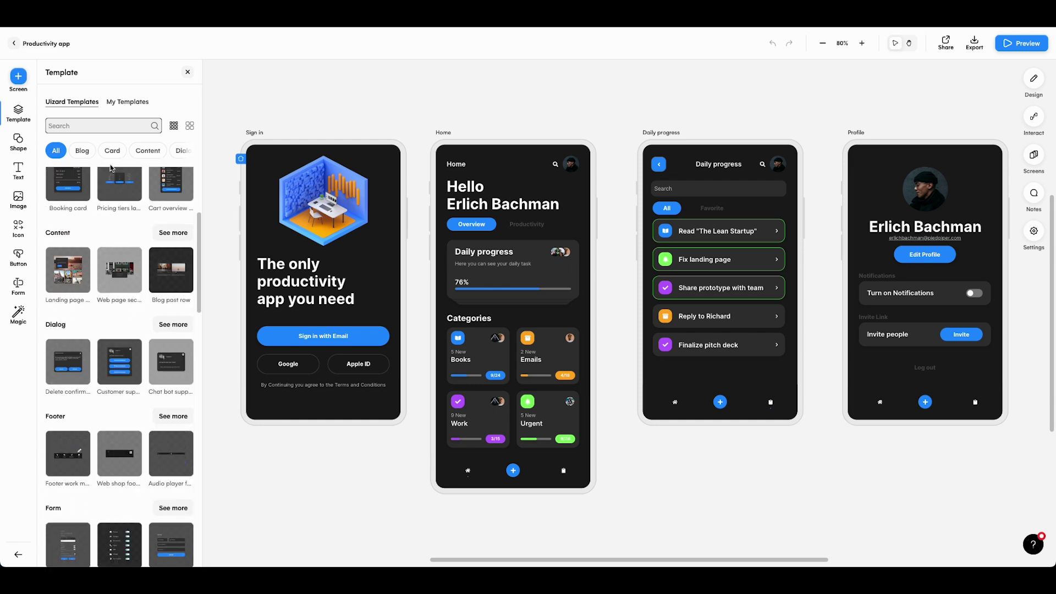
{"action": "left_click", "coordinate": [83, 151]}
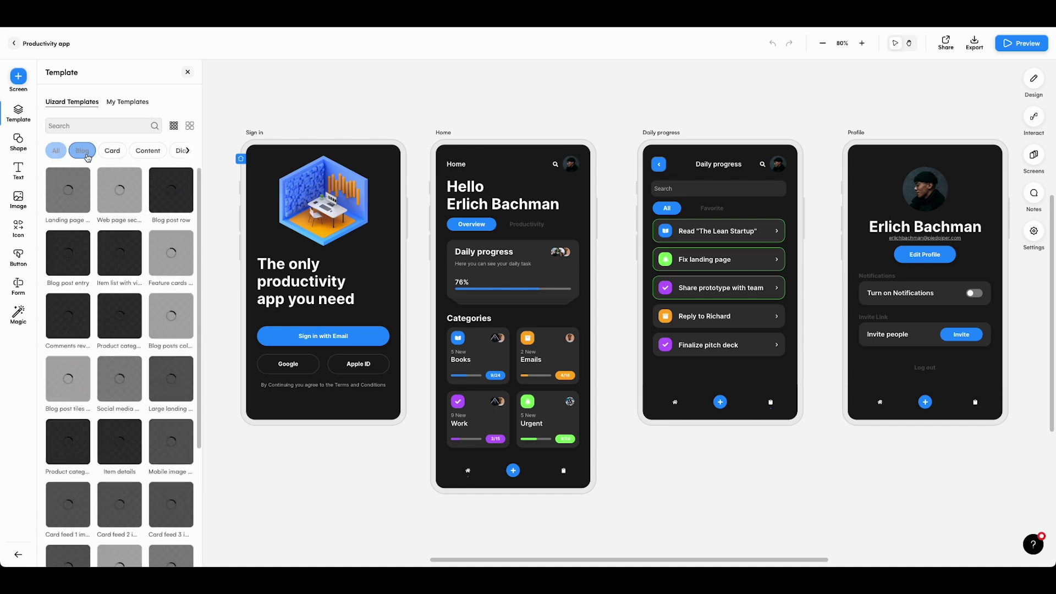
Browse the Shape, Text and Image libraries
{"action": "left_click", "coordinate": [20, 141]}
{"action": "left_click", "coordinate": [18, 170]}
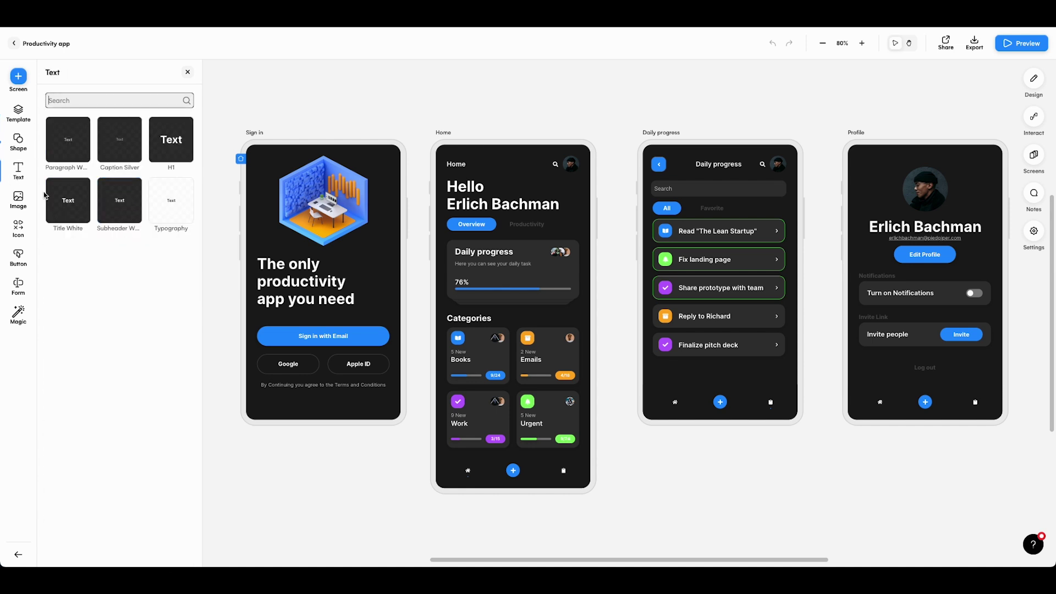
{"action": "left_click", "coordinate": [18, 198]}
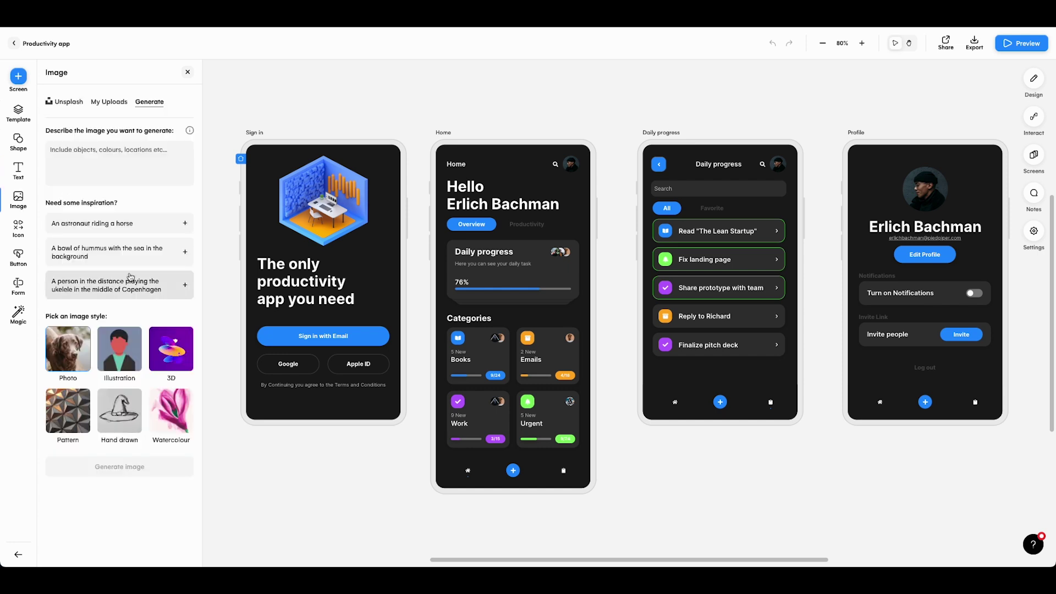
{"action": "scroll", "coordinate": [674, 183], "scroll_direction": "right", "scroll_amount": 1}
Open the Design, Screens, Notes and Settings panels in turn
{"action": "left_click", "coordinate": [1032, 82]}
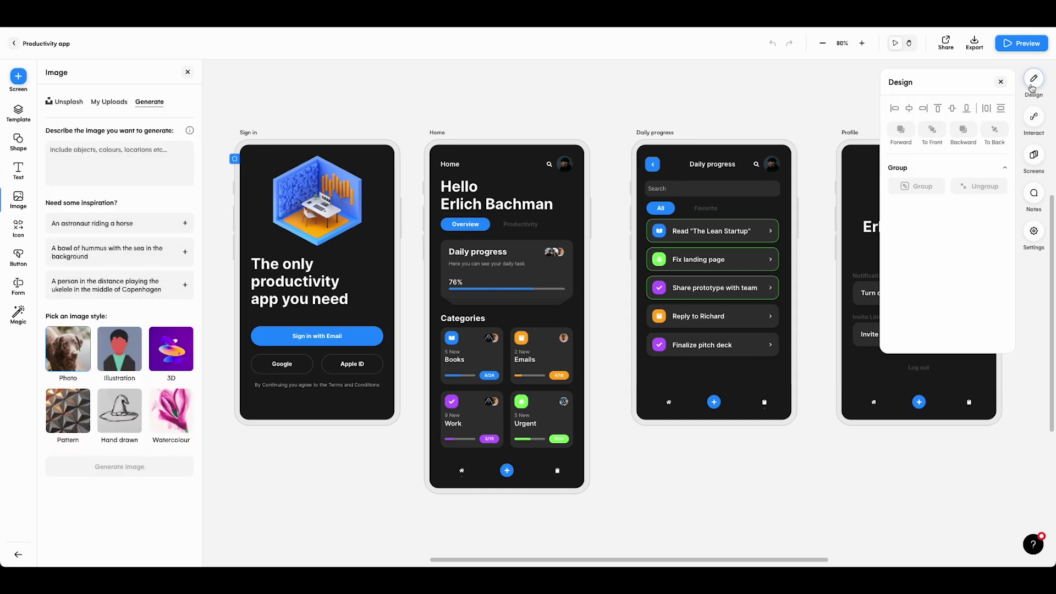
{"action": "left_click", "coordinate": [1035, 156]}
{"action": "left_click", "coordinate": [1036, 202]}
{"action": "left_click", "coordinate": [1034, 234]}
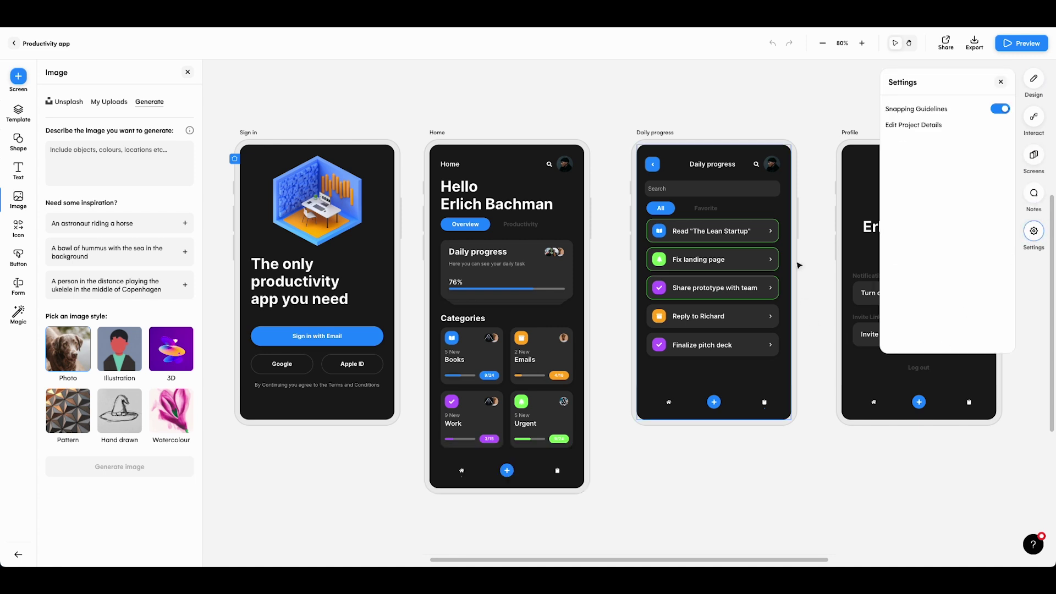
Nudge the Overview button slightly left and right-align the Hello greeting on Home
{"action": "left_click", "coordinate": [715, 164]}
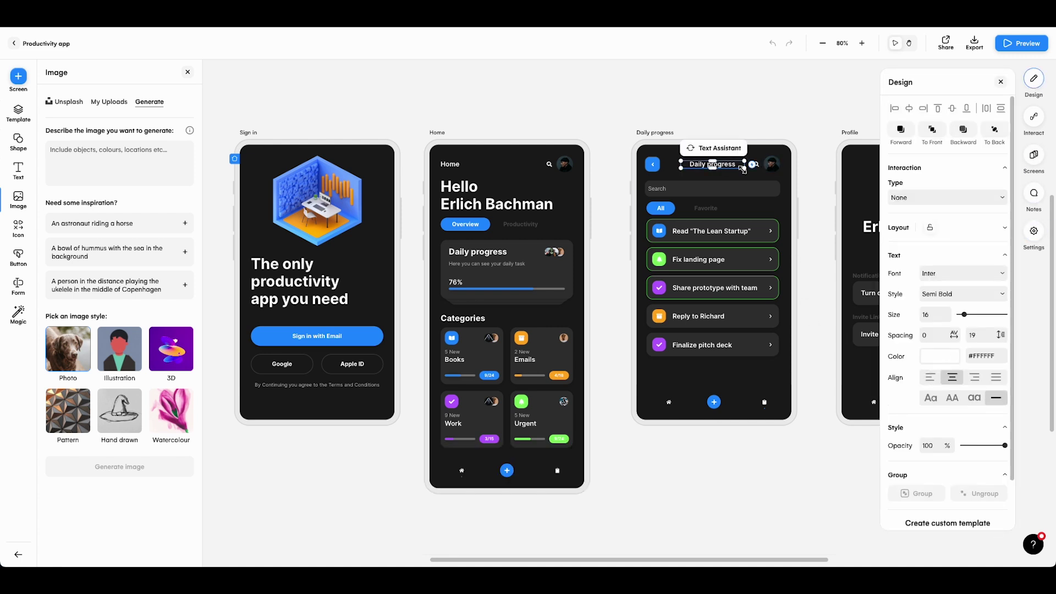
{"action": "scroll", "coordinate": [981, 260], "scroll_direction": "down", "scroll_amount": 2}
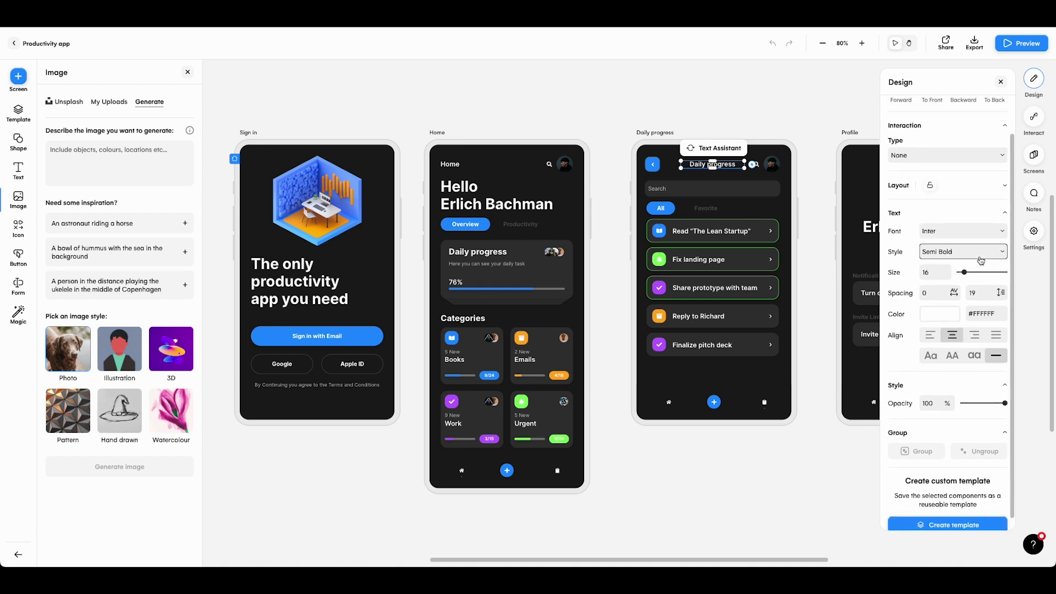
{"action": "left_click_drag", "start_coordinate": [469, 230], "coordinate": [464, 231]}
{"action": "left_click", "coordinate": [520, 214]}
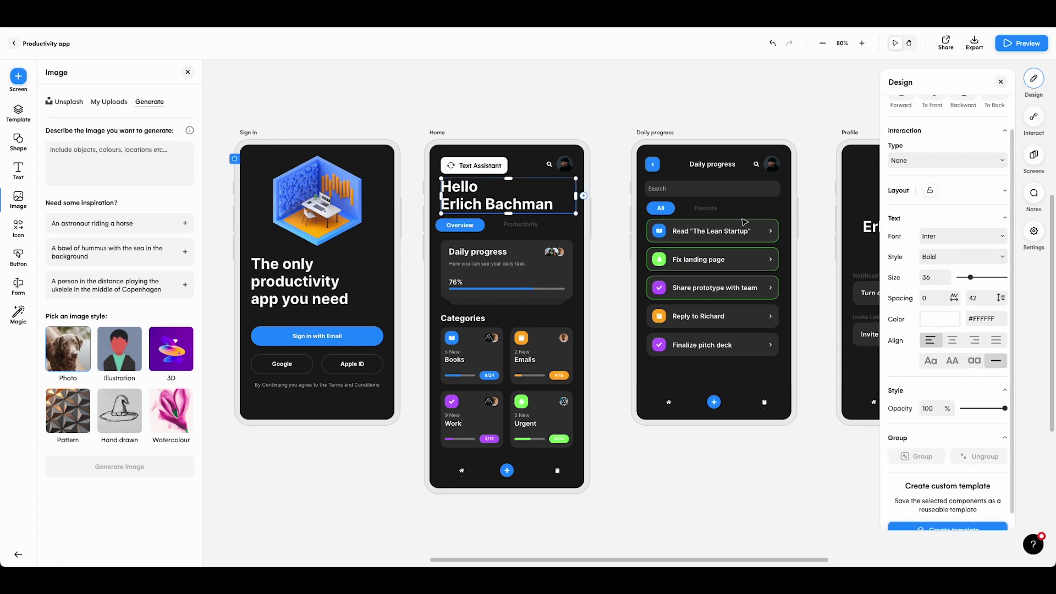
{"action": "left_click", "coordinate": [974, 340]}
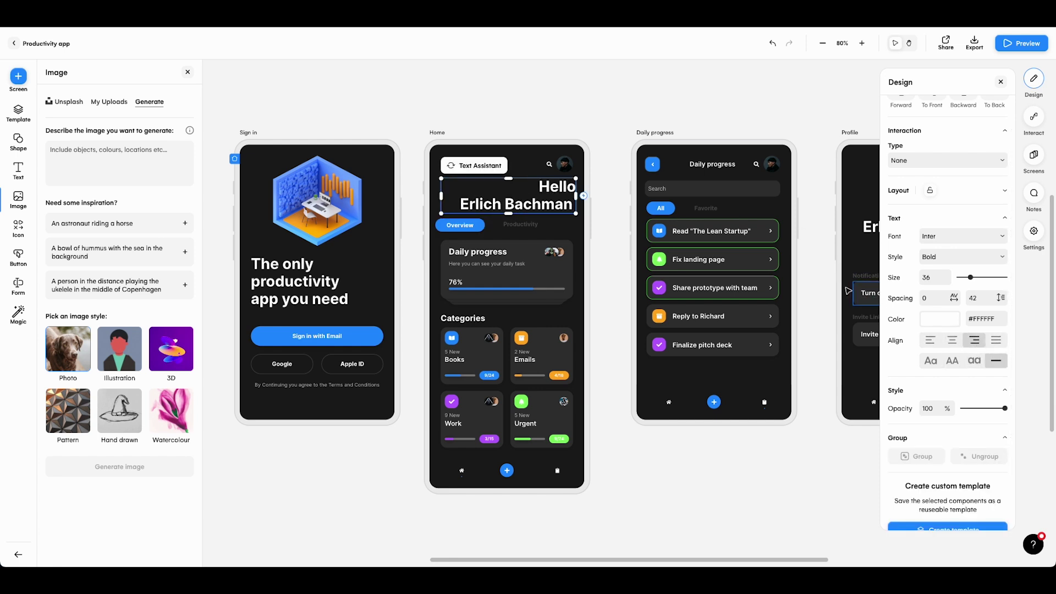
Set the Daily progress avatar's variant to Rectangle so it becomes square
{"action": "left_click", "coordinate": [775, 167]}
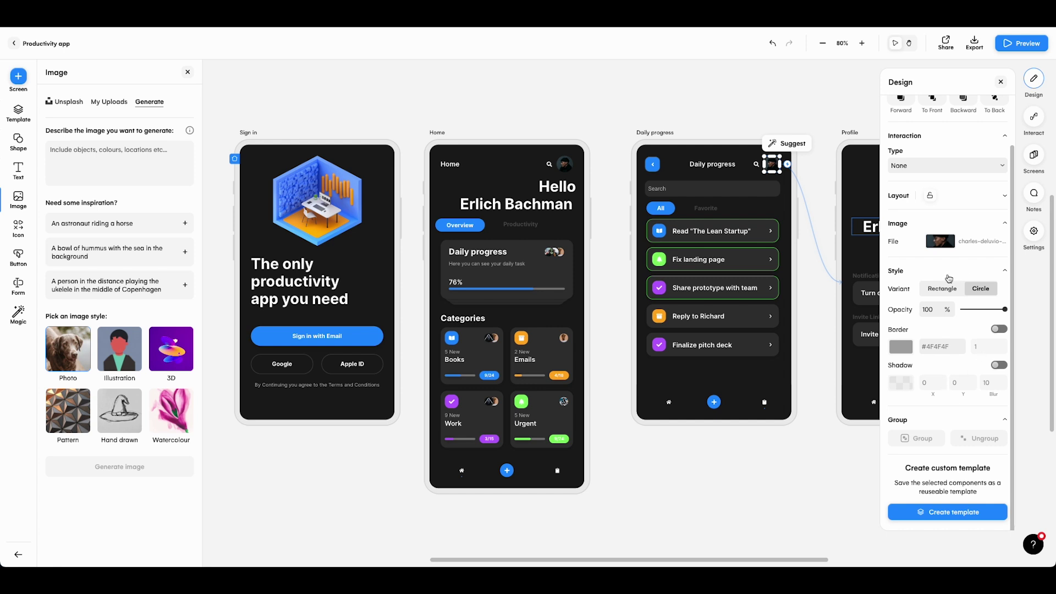
{"action": "left_click", "coordinate": [979, 291]}
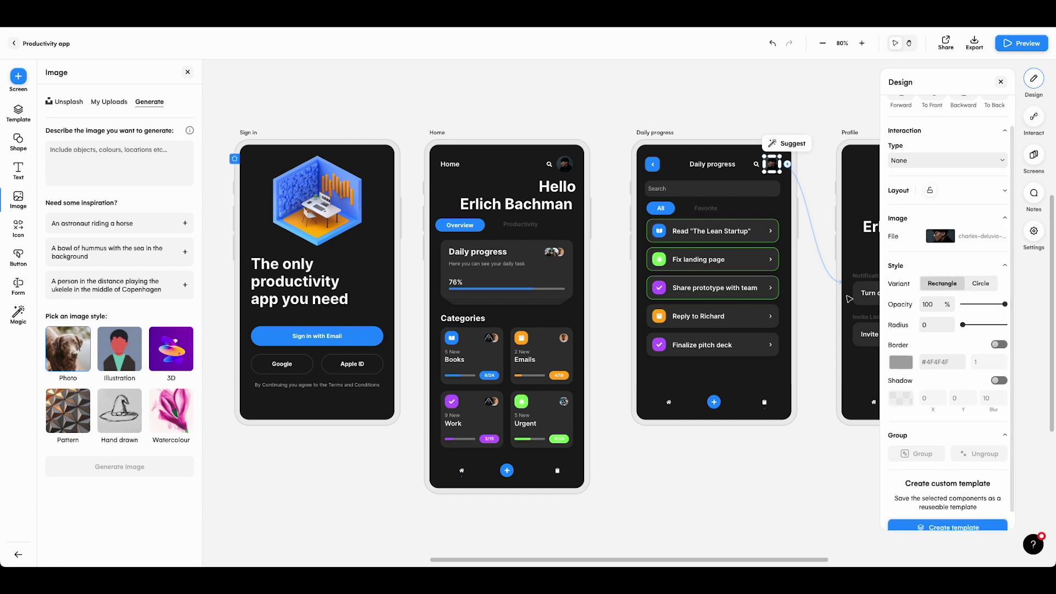
{"action": "left_click", "coordinate": [821, 298]}
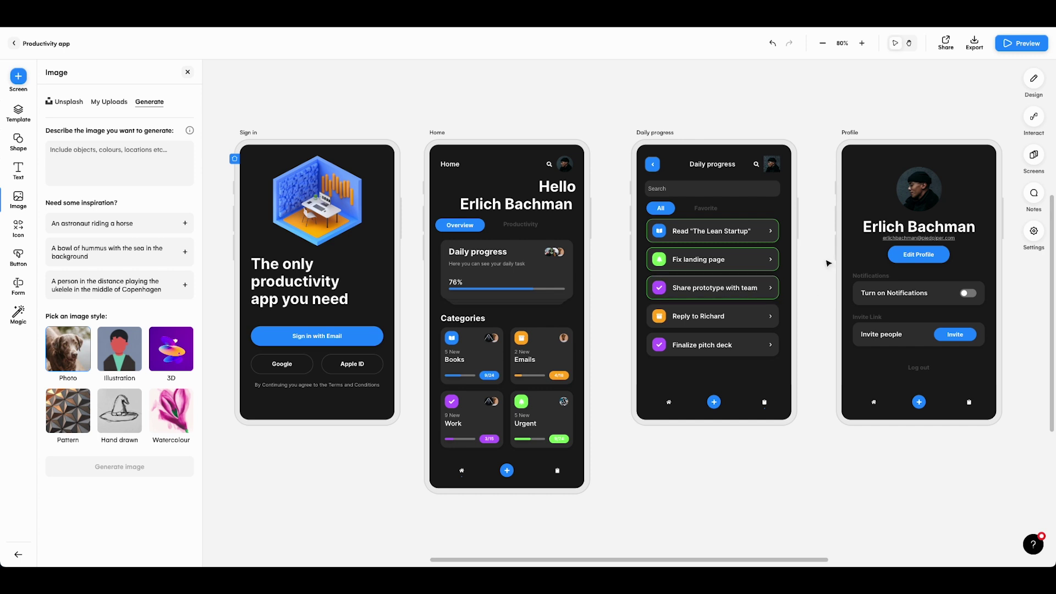
{"action": "scroll", "coordinate": [921, 69], "scroll_direction": "down", "scroll_amount": 1}
{"action": "scroll", "coordinate": [921, 70], "scroll_direction": "right", "scroll_amount": 1}
{"action": "scroll", "coordinate": [817, 268], "scroll_direction": "up", "scroll_amount": 2}
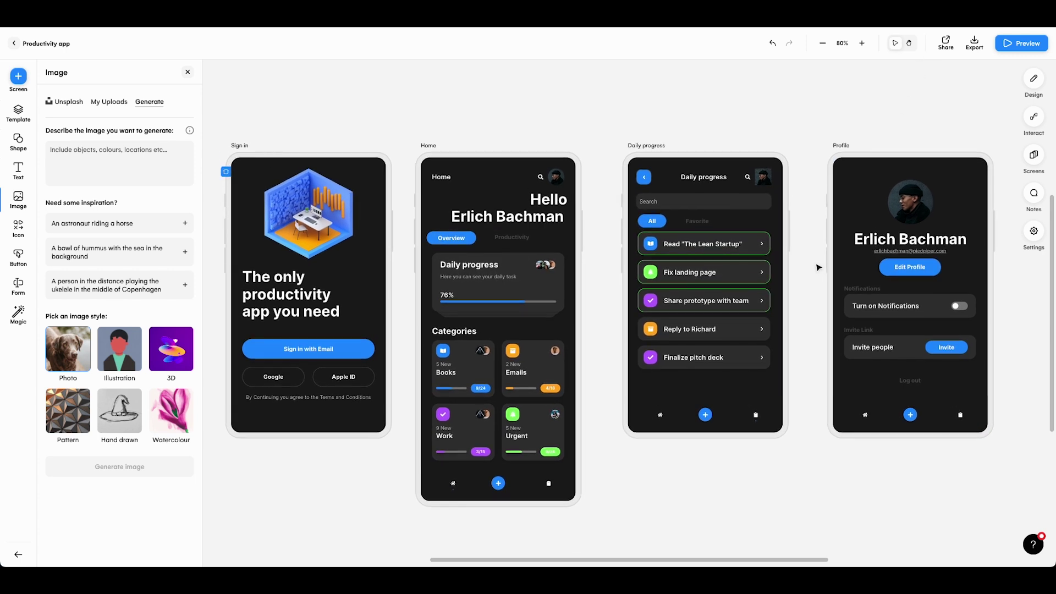
{"action": "left_click", "coordinate": [947, 42]}
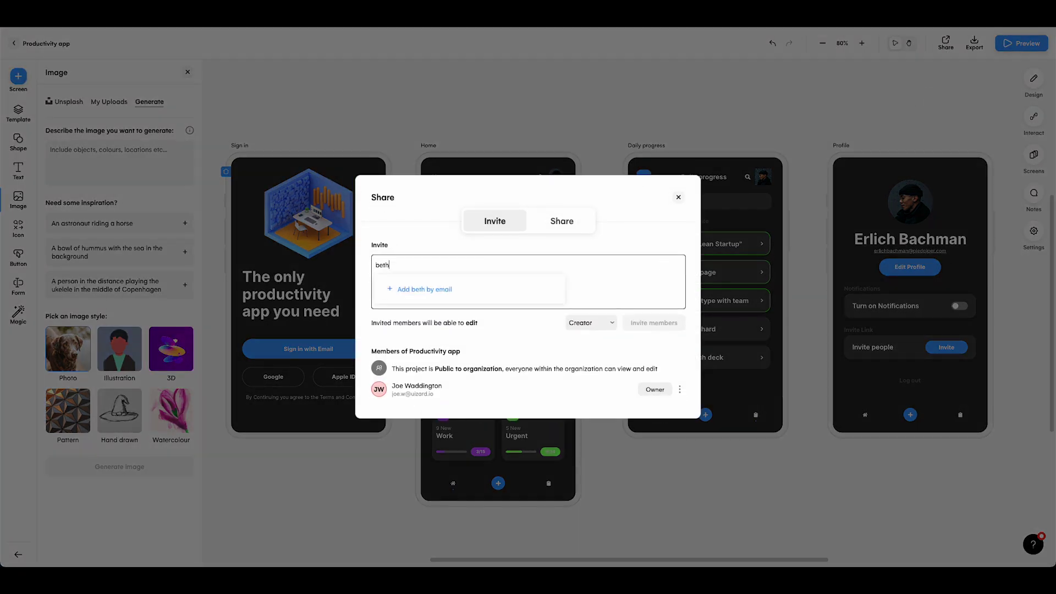
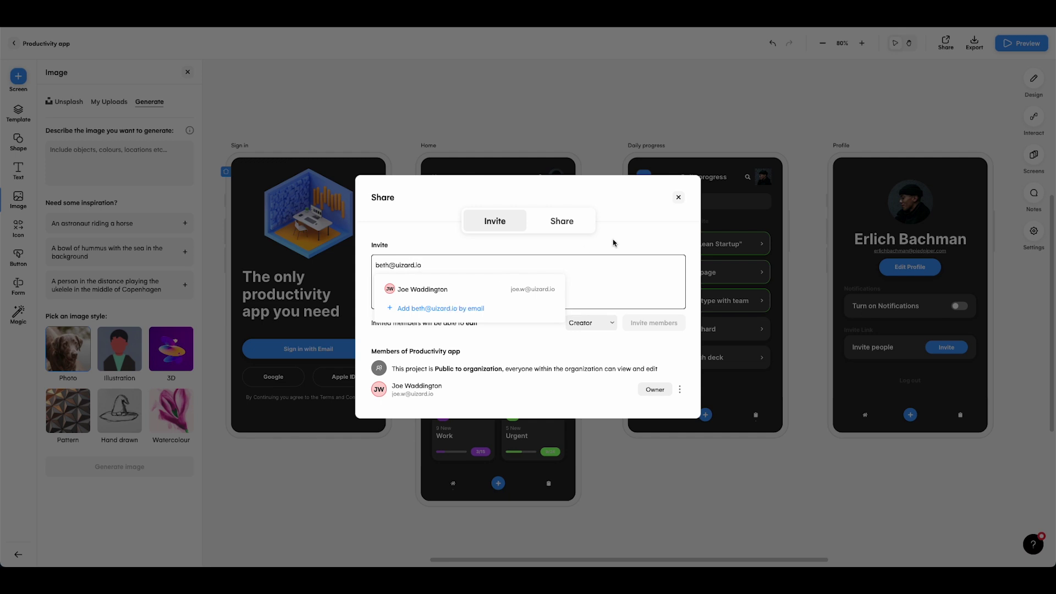
{"action": "key", "text": "Return"}
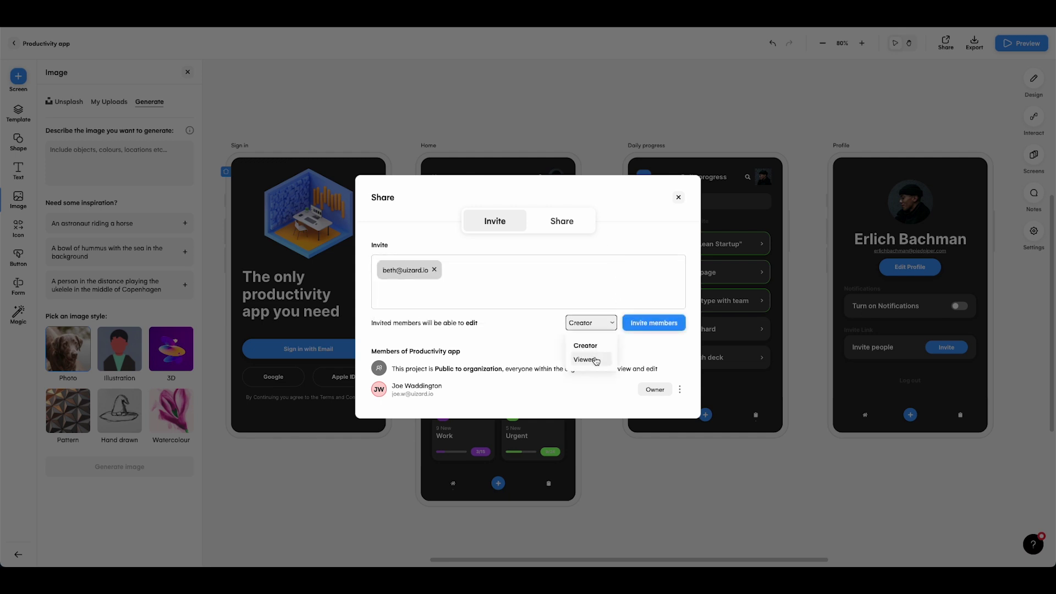
{"action": "left_click", "coordinate": [596, 360]}
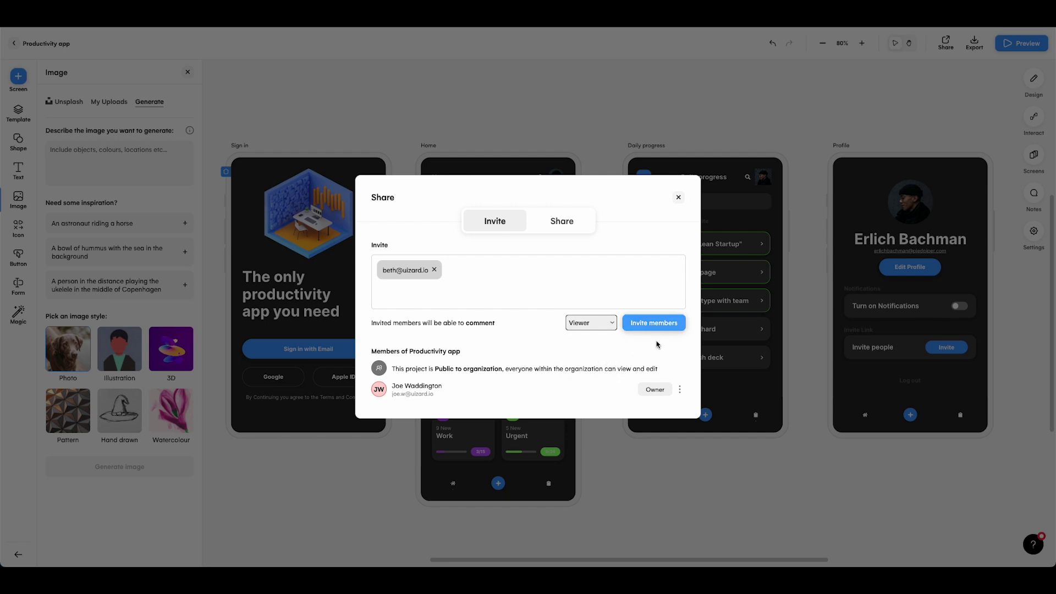
{"action": "left_click", "coordinate": [678, 197]}
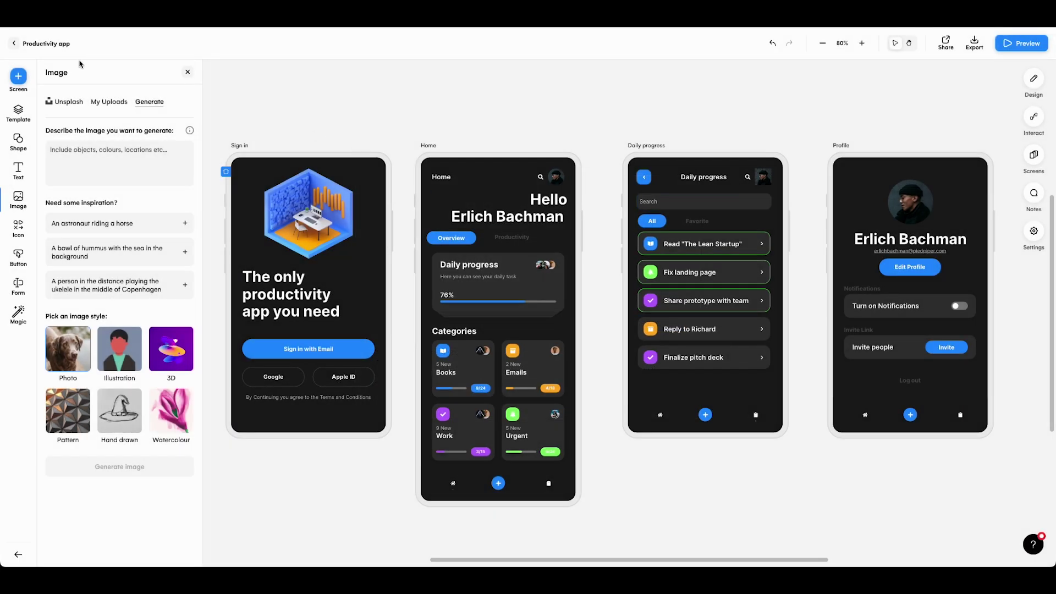
Create a new blank project and place a 'nav' header with stories row at the top
{"action": "left_click", "coordinate": [11, 45]}
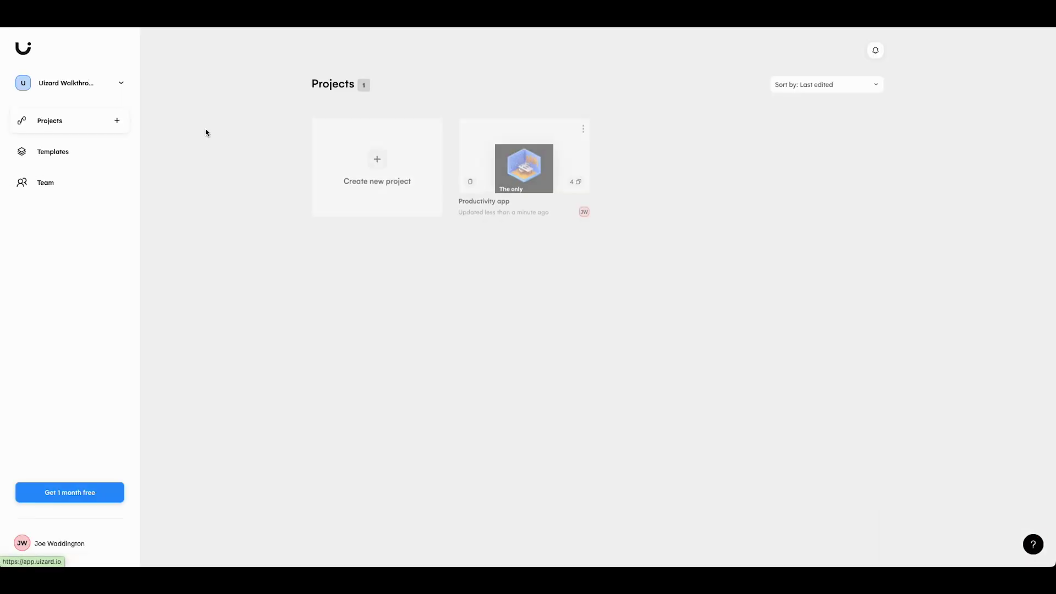
{"action": "left_click", "coordinate": [378, 152]}
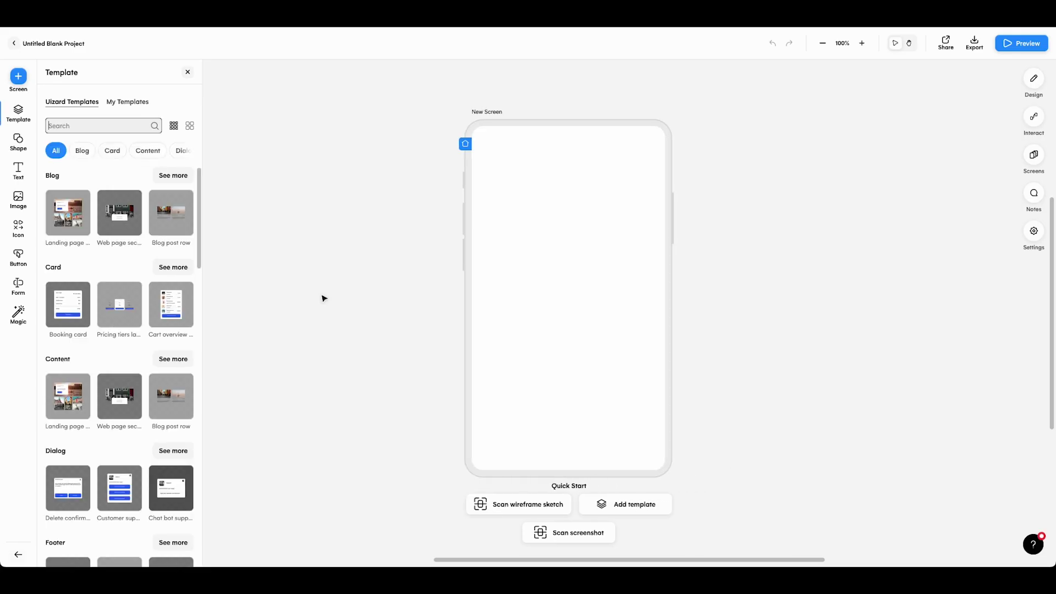
{"action": "type", "text": "nav"}
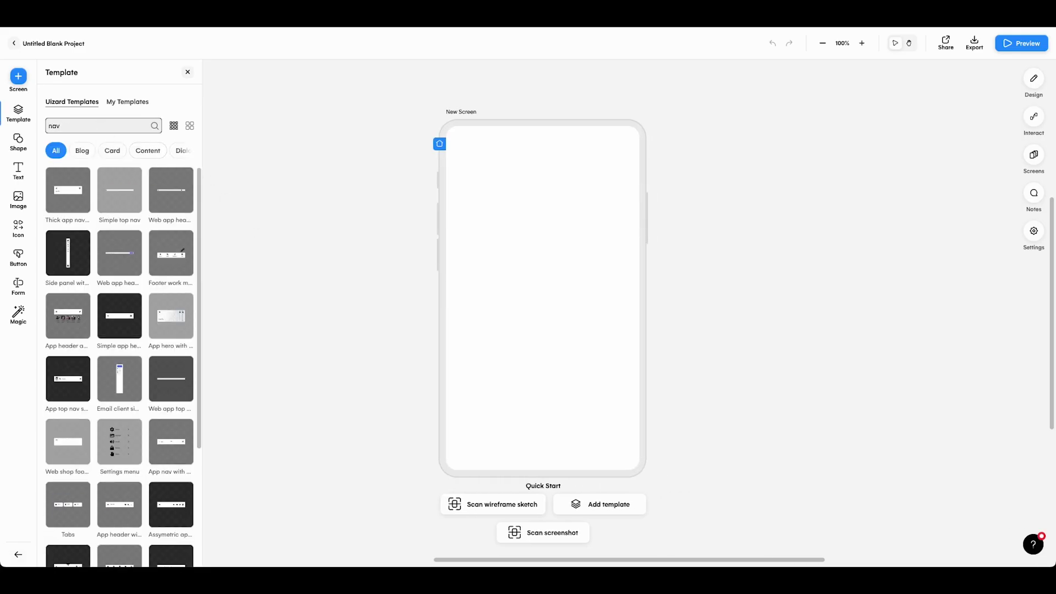
{"action": "left_click_drag", "start_coordinate": [71, 311], "coordinate": [544, 179]}
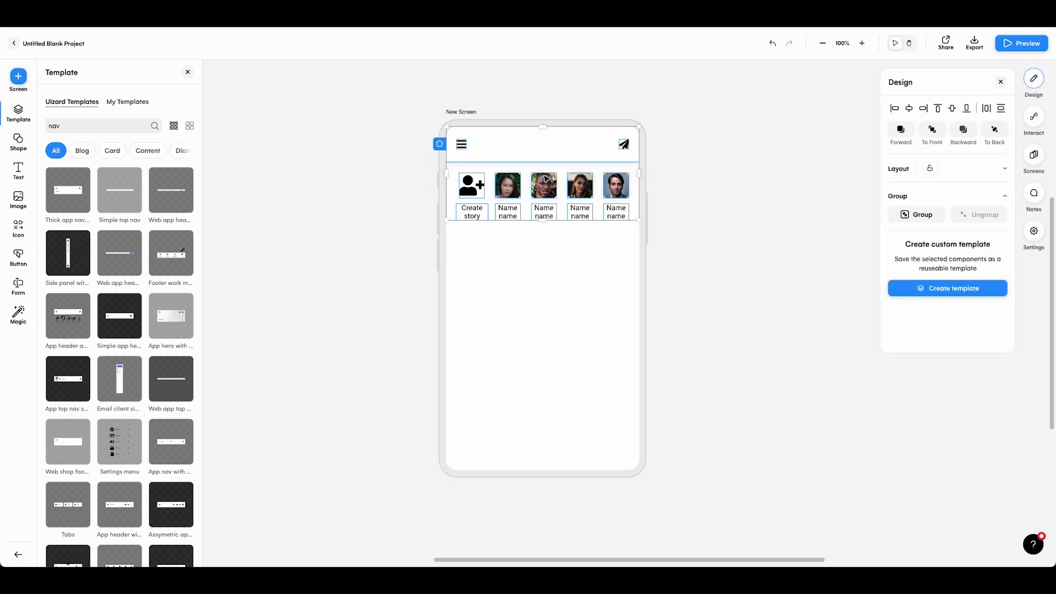
Add an 'image' post template below the stories and a 'My feed' heading above it
{"action": "key", "text": "BackSpace"}
{"action": "key", "text": "BackSpace"}
{"action": "key", "text": "BackSpace"}
{"action": "type", "text": "image"}
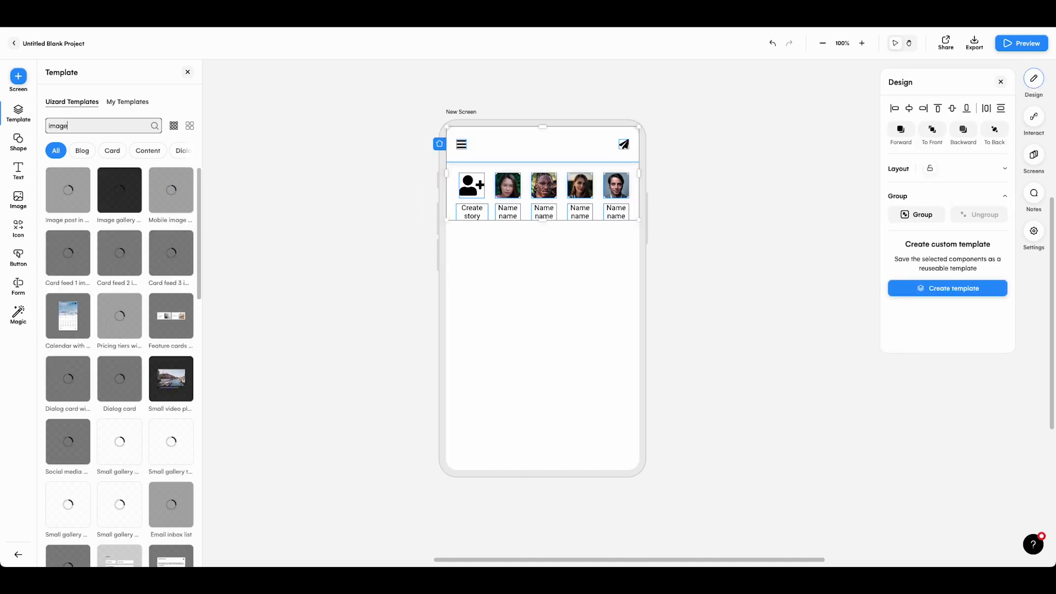
{"action": "left_click_drag", "start_coordinate": [72, 186], "coordinate": [546, 352]}
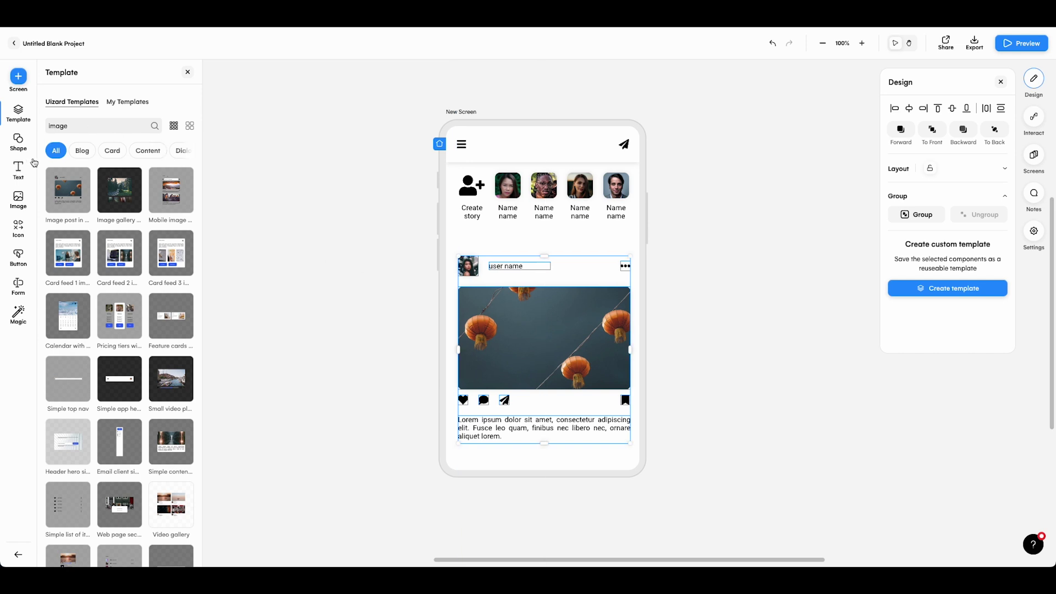
{"action": "left_click", "coordinate": [18, 171]}
{"action": "left_click_drag", "start_coordinate": [171, 139], "coordinate": [491, 242]}
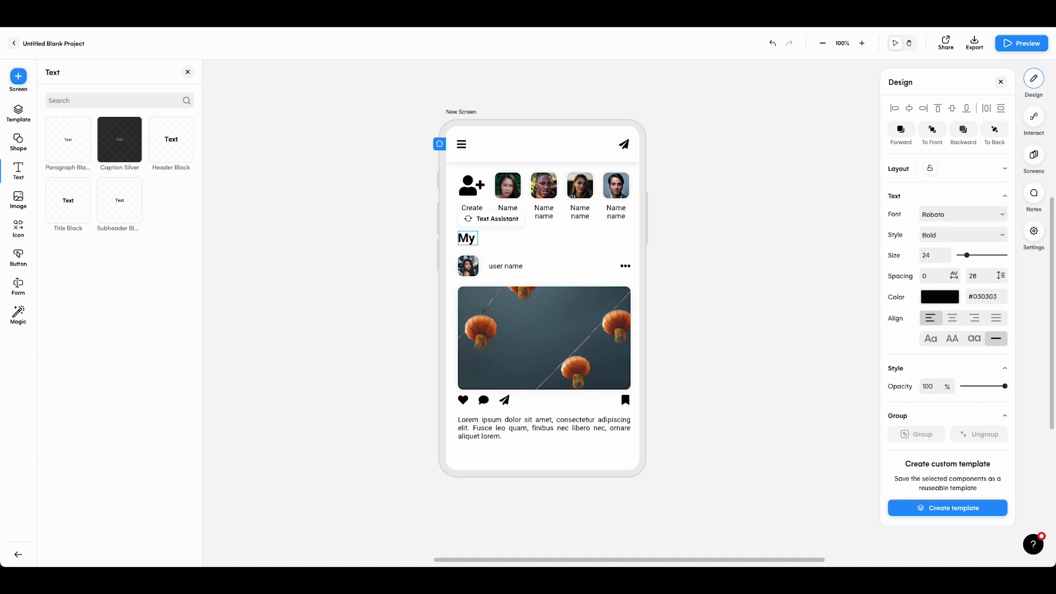
{"action": "left_click", "coordinate": [388, 262]}
Add an empty second screen and search the templates for 'settins'
{"action": "left_click", "coordinate": [18, 77]}
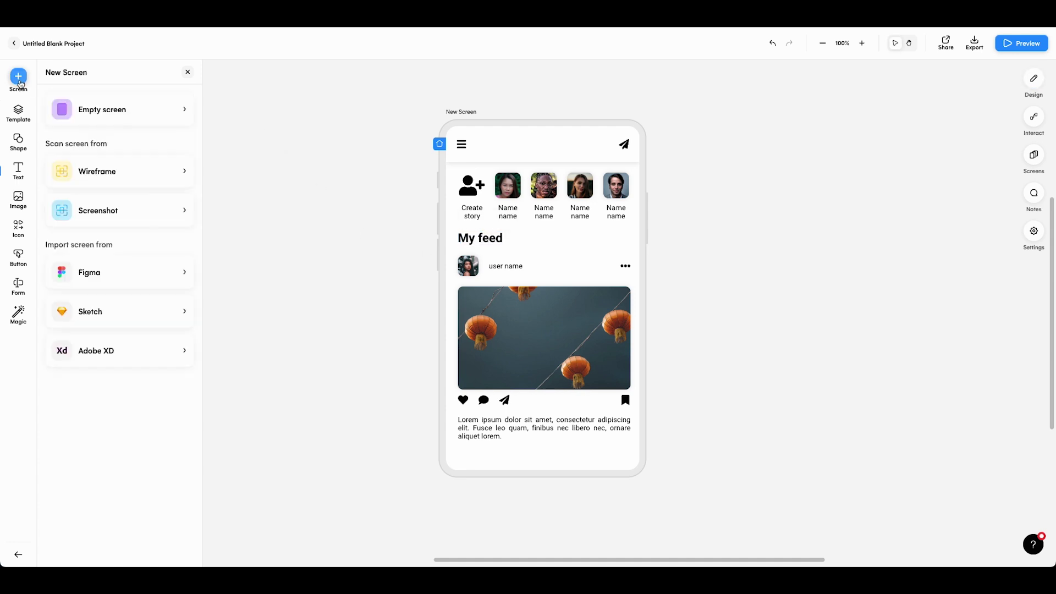
{"action": "left_click", "coordinate": [141, 109]}
{"action": "left_click", "coordinate": [20, 113]}
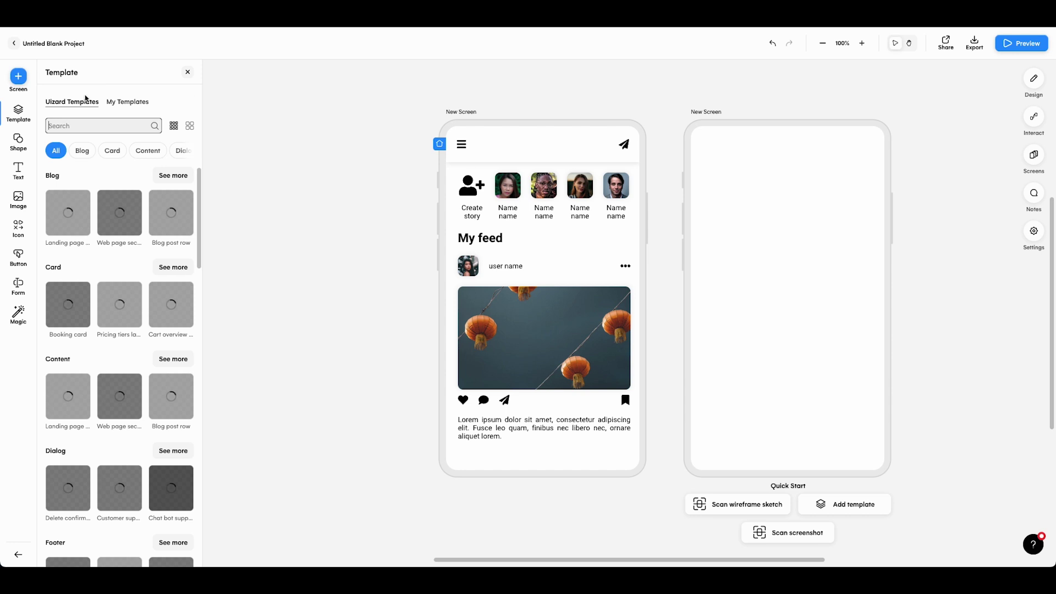
{"action": "type", "text": "settins"}
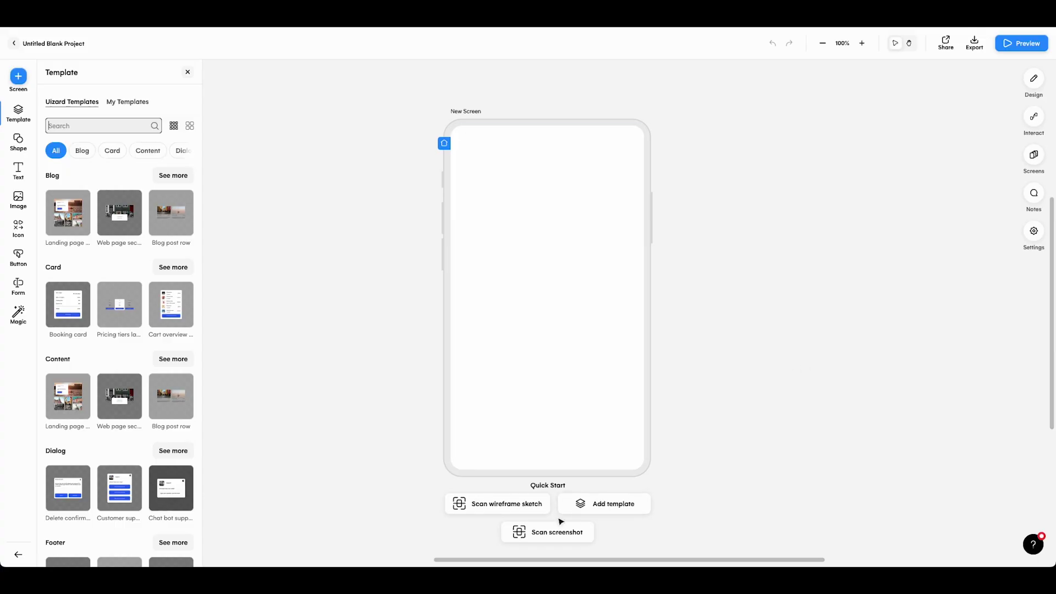
Import an uploaded screenshot as a mobile screen and auto-rewrite its heading with Text Assistant
{"action": "left_click", "coordinate": [556, 531]}
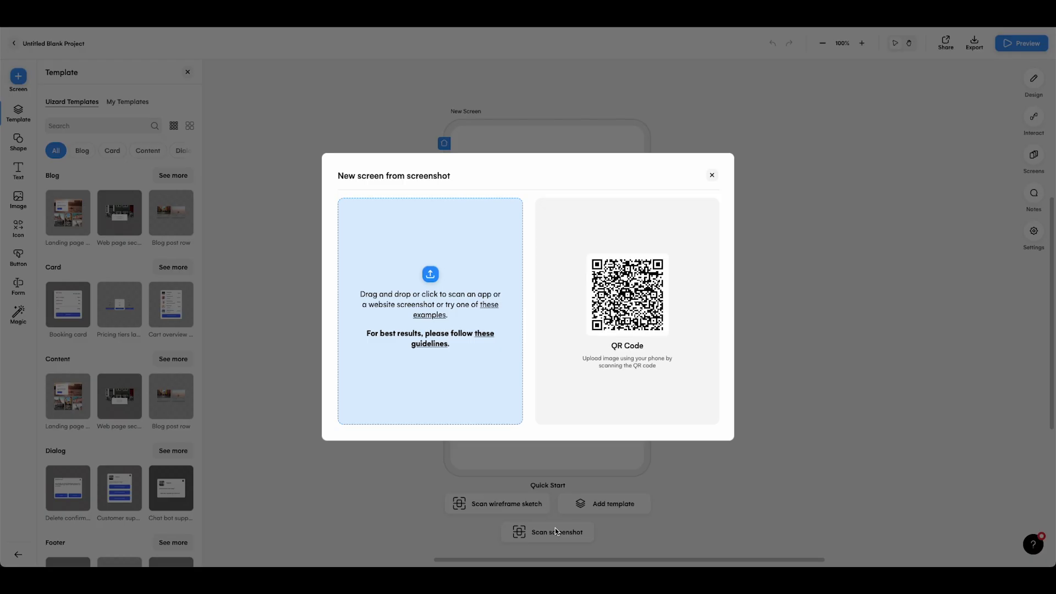
{"action": "left_click", "coordinate": [432, 279]}
{"action": "double_click", "coordinate": [325, 160]}
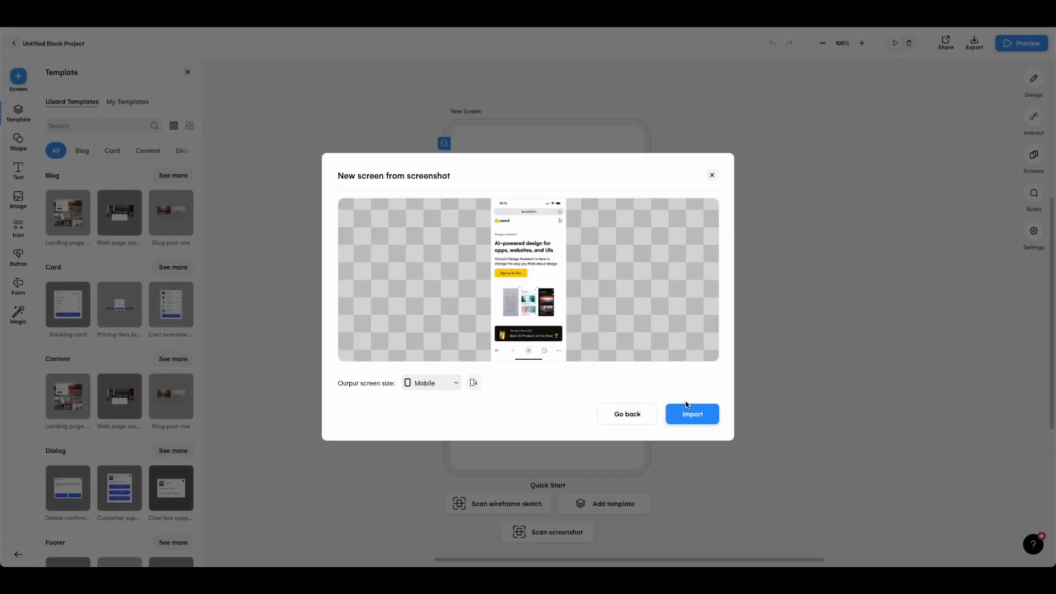
{"action": "left_click", "coordinate": [687, 408]}
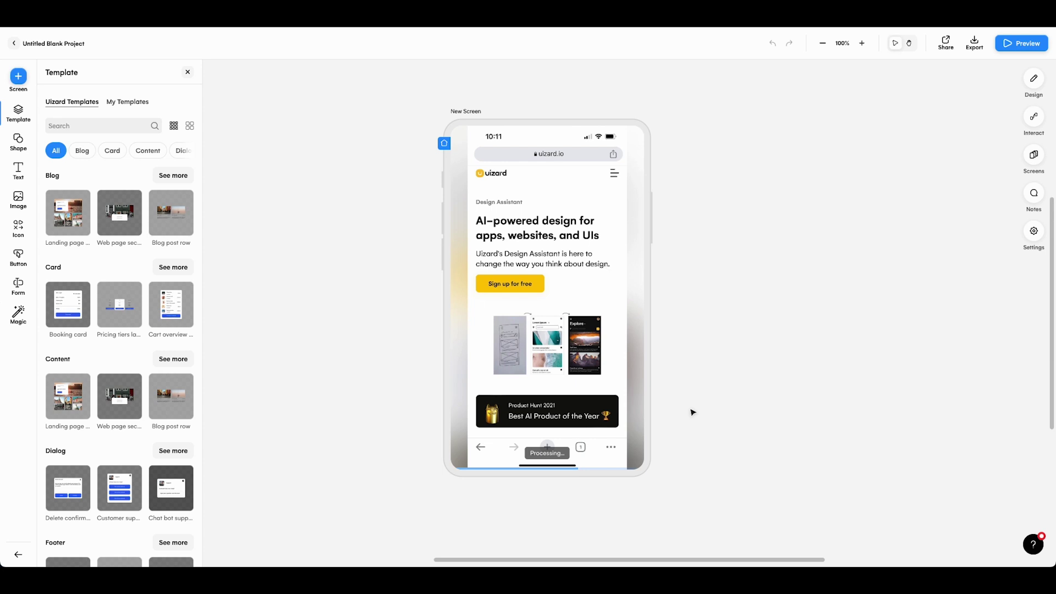
{"action": "left_click", "coordinate": [546, 265]}
{"action": "left_click", "coordinate": [493, 217]}
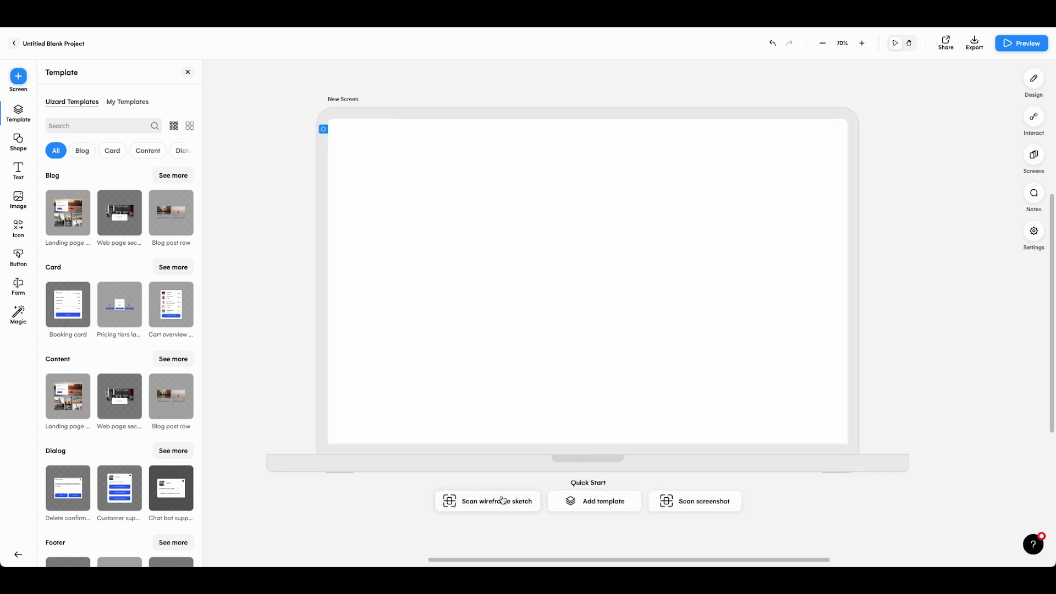
Import the product page wireframe sketch as a screen and marquee-select its product section
{"action": "left_click", "coordinate": [489, 501]}
{"action": "left_click", "coordinate": [431, 274]}
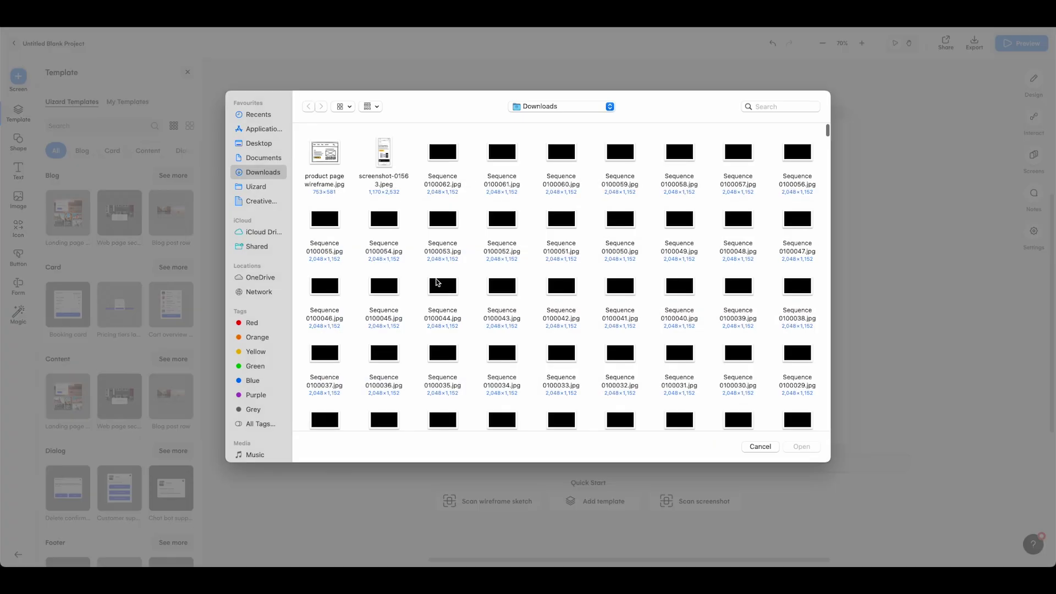
{"action": "left_click", "coordinate": [324, 165]}
{"action": "left_click", "coordinate": [795, 443]}
{"action": "left_click", "coordinate": [692, 414]}
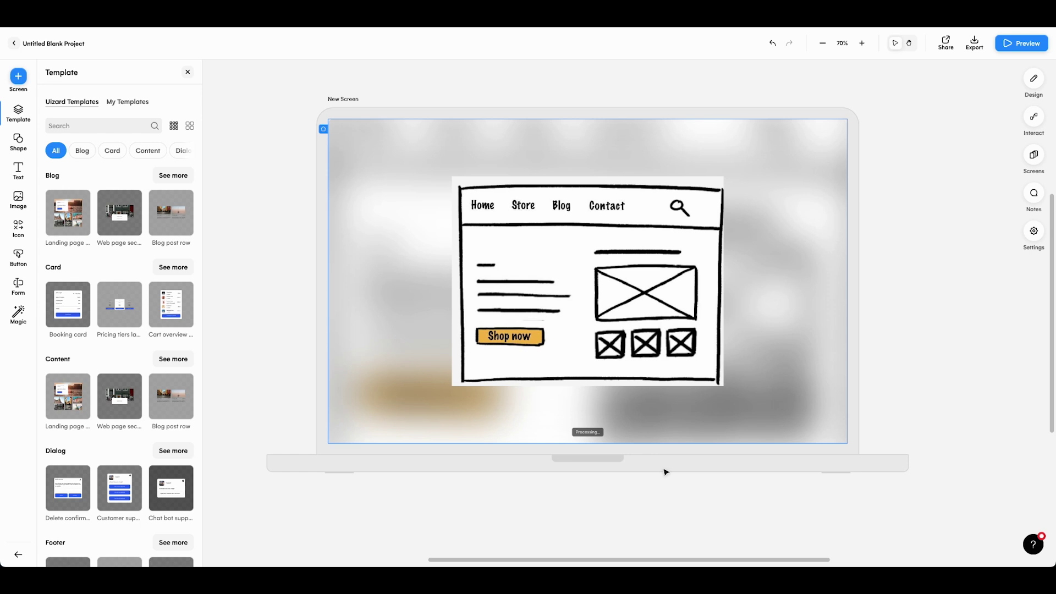
{"action": "left_click", "coordinate": [434, 178]}
{"action": "left_click_drag", "start_coordinate": [297, 225], "coordinate": [825, 456]}
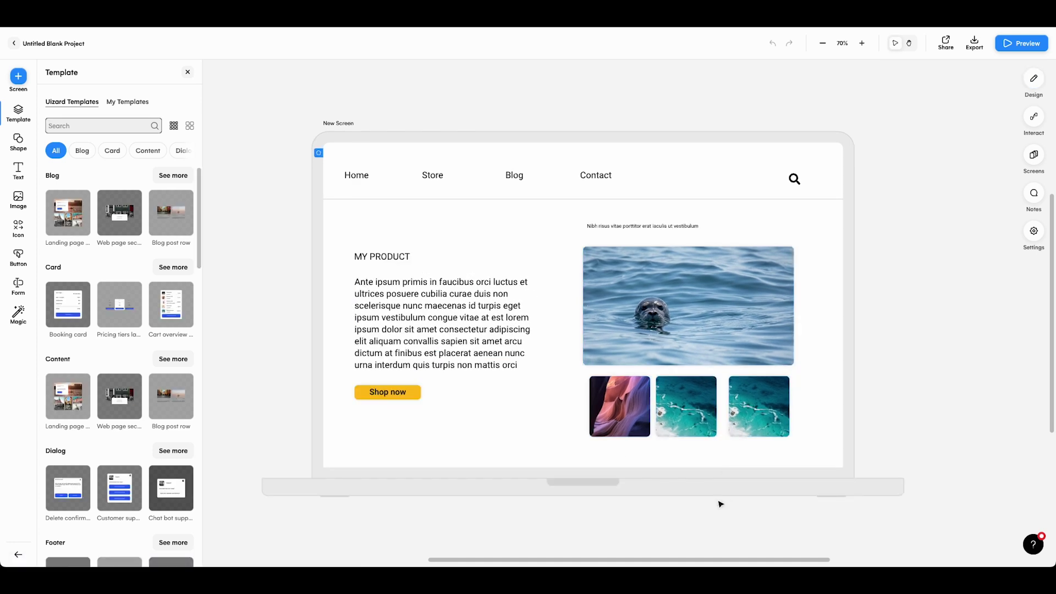
Autodesign from 'An ecommerce store that sells plants to designers', style 'cool, chic vibes with soft tones', Light, Modern, Young
{"action": "left_click", "coordinate": [18, 313]}
{"action": "left_click", "coordinate": [113, 113]}
{"action": "type", "text": "An ecommerce store that sells plants to designers"}
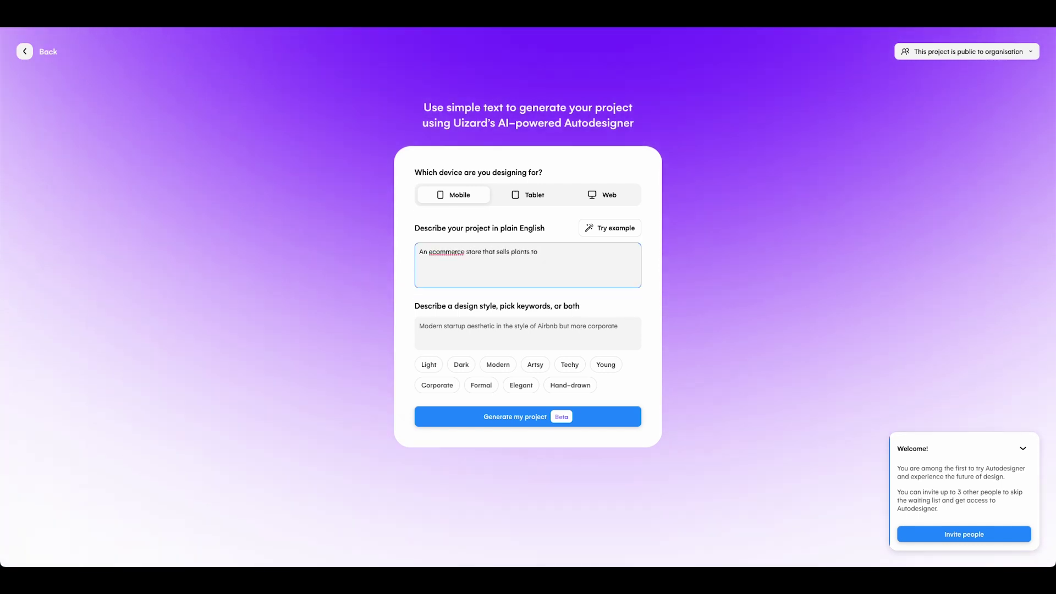
{"action": "left_click", "coordinate": [528, 333]}
{"action": "type", "text": "cool, chic vibes with soft tones"}
{"action": "left_click", "coordinate": [429, 364]}
{"action": "left_click", "coordinate": [498, 364]}
{"action": "left_click", "coordinate": [605, 365]}
{"action": "left_click", "coordinate": [527, 415]}
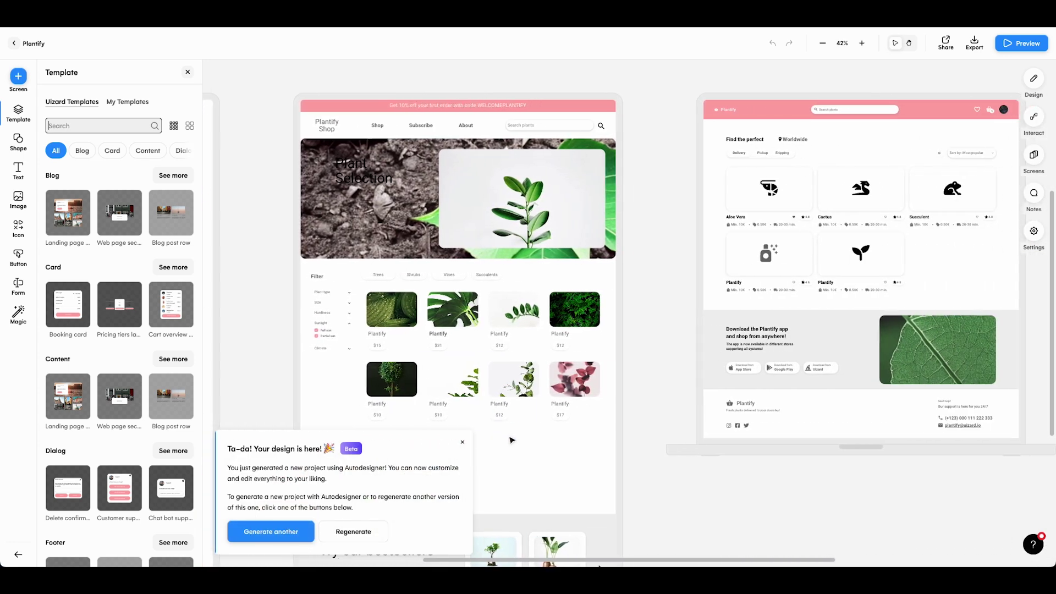
Dismiss the Ta-da popup and scroll across the Plant E-Shop screens
{"action": "left_click", "coordinate": [462, 442]}
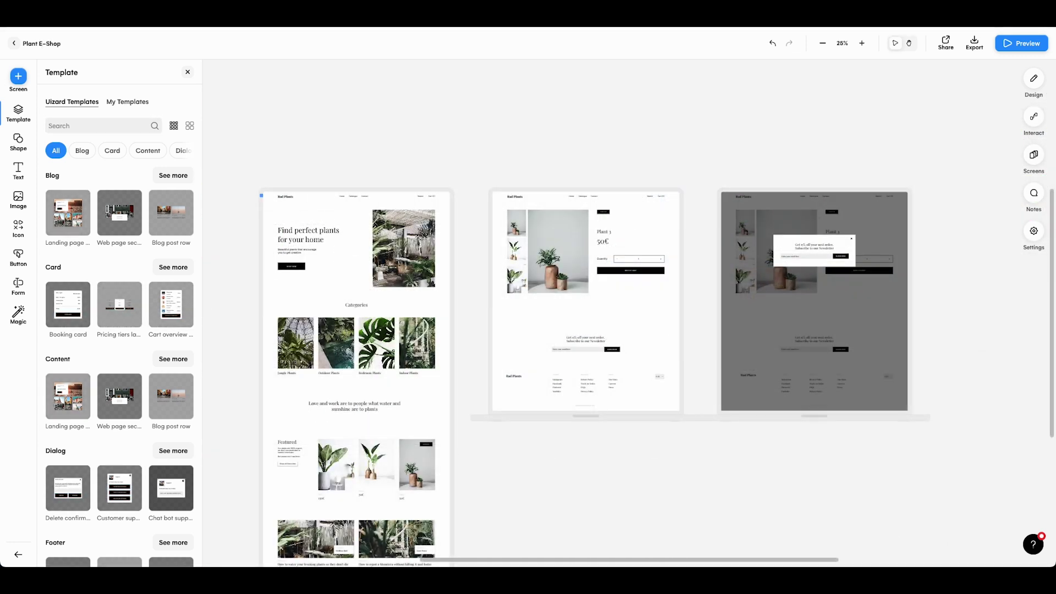
{"action": "scroll", "coordinate": [982, 414], "scroll_direction": "down", "scroll_amount": 2}
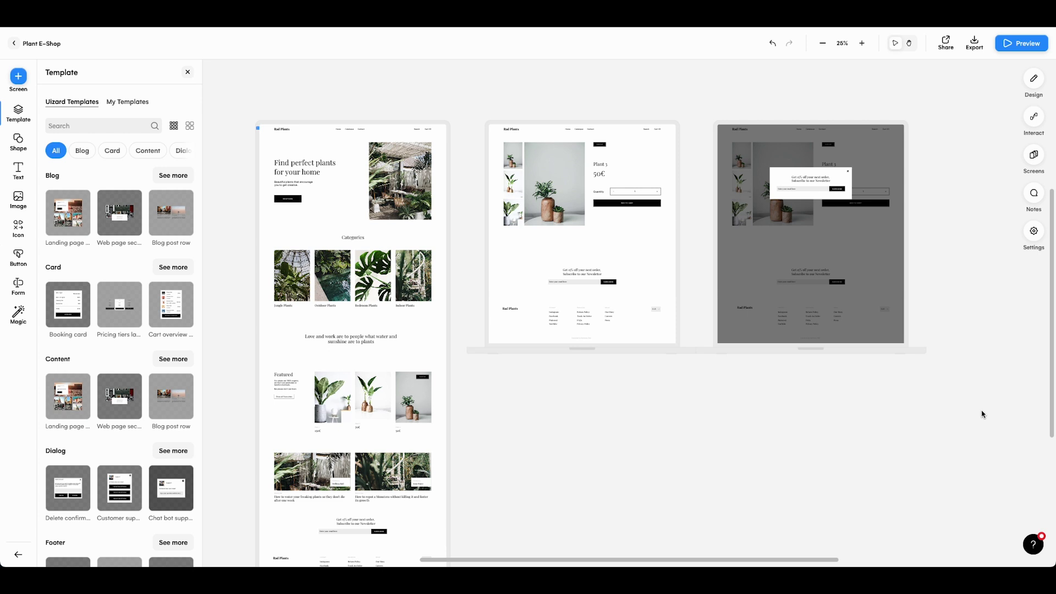
{"action": "scroll", "coordinate": [982, 414], "scroll_direction": "right", "scroll_amount": 5}
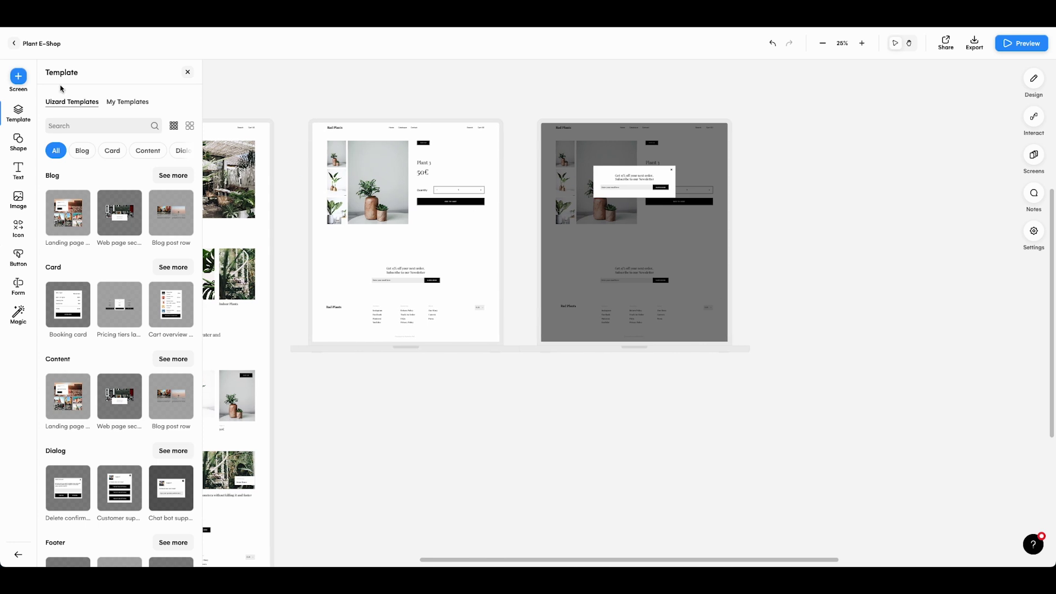
Add an empty screen beside the newsletter popup screen
{"action": "left_click", "coordinate": [19, 78]}
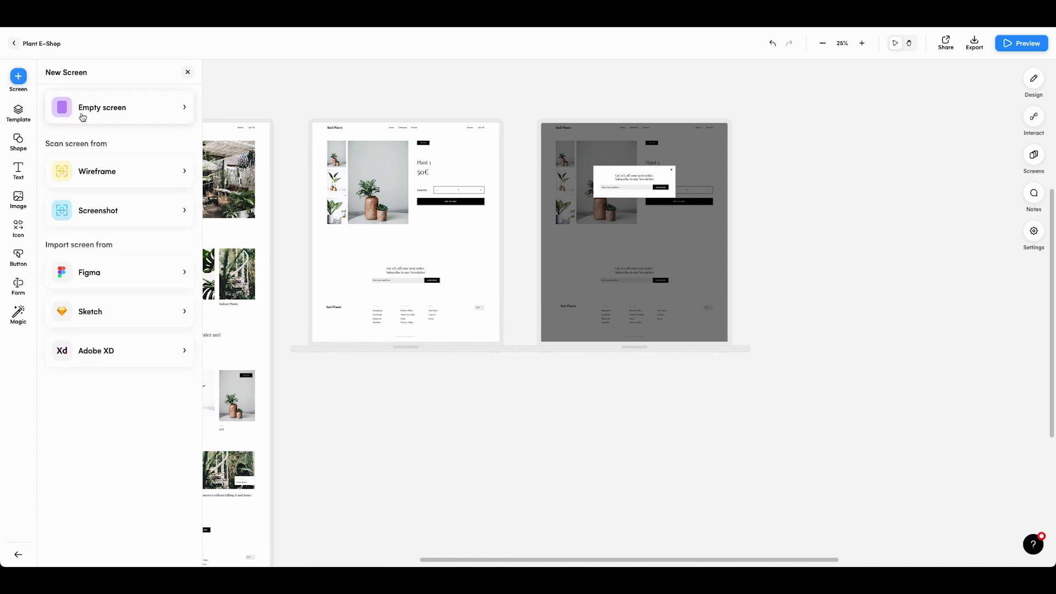
{"action": "left_click", "coordinate": [121, 109]}
{"action": "scroll", "coordinate": [819, 360], "scroll_direction": "right", "scroll_amount": 3}
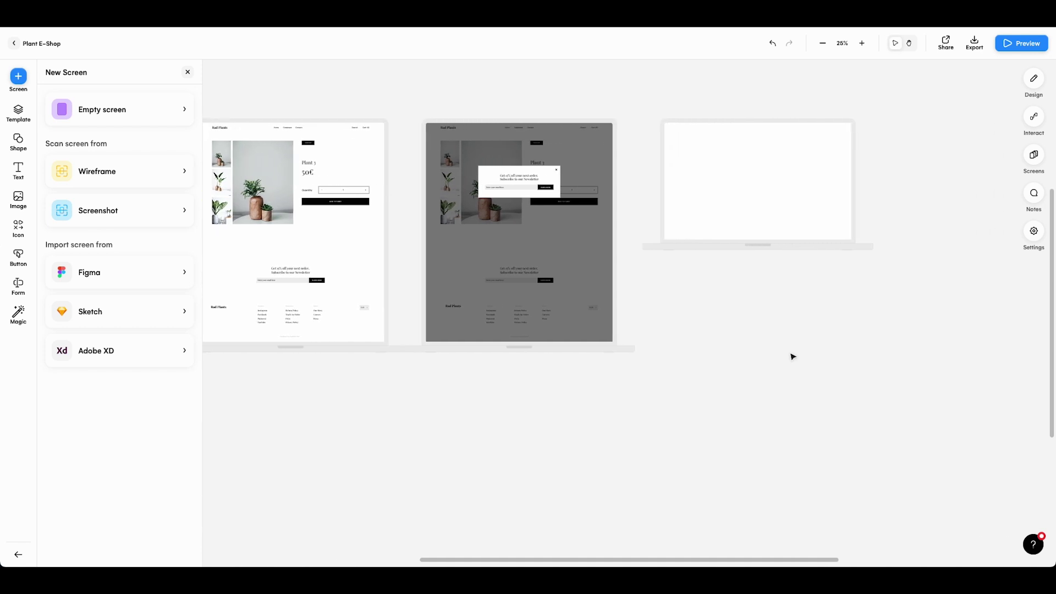
Browse the Template, Text, Image and Icon libraries and pan back across the canvas
{"action": "left_click", "coordinate": [23, 109]}
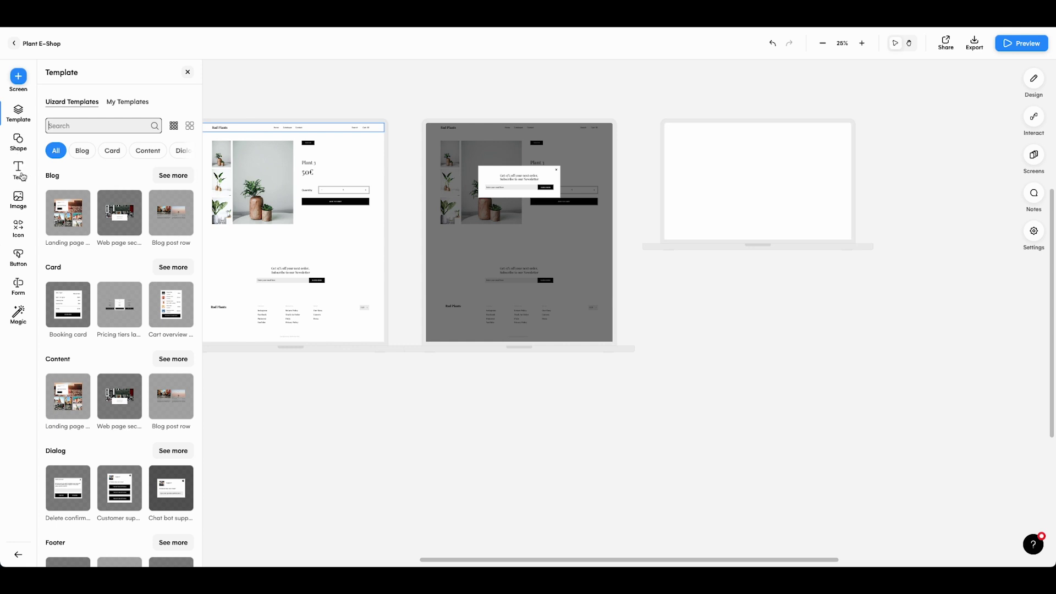
{"action": "left_click", "coordinate": [22, 176]}
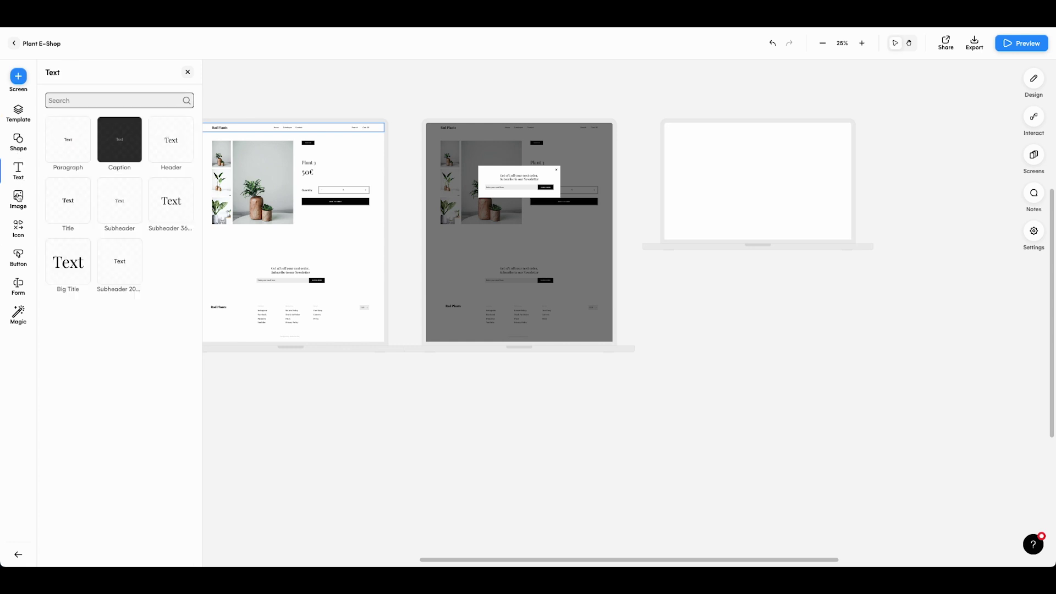
{"action": "left_click", "coordinate": [18, 199]}
{"action": "left_click", "coordinate": [18, 226]}
{"action": "left_click", "coordinate": [18, 113]}
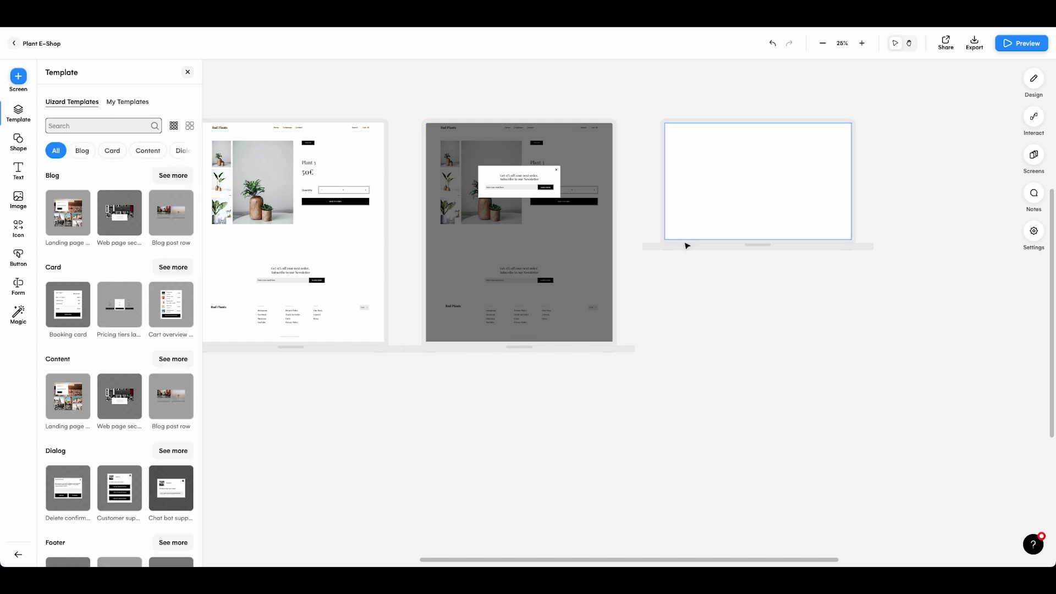
{"action": "scroll", "coordinate": [723, 246], "scroll_direction": "up", "scroll_amount": 5, "text": "ctrl"}
{"action": "scroll", "coordinate": [722, 248], "scroll_direction": "left", "scroll_amount": 7}
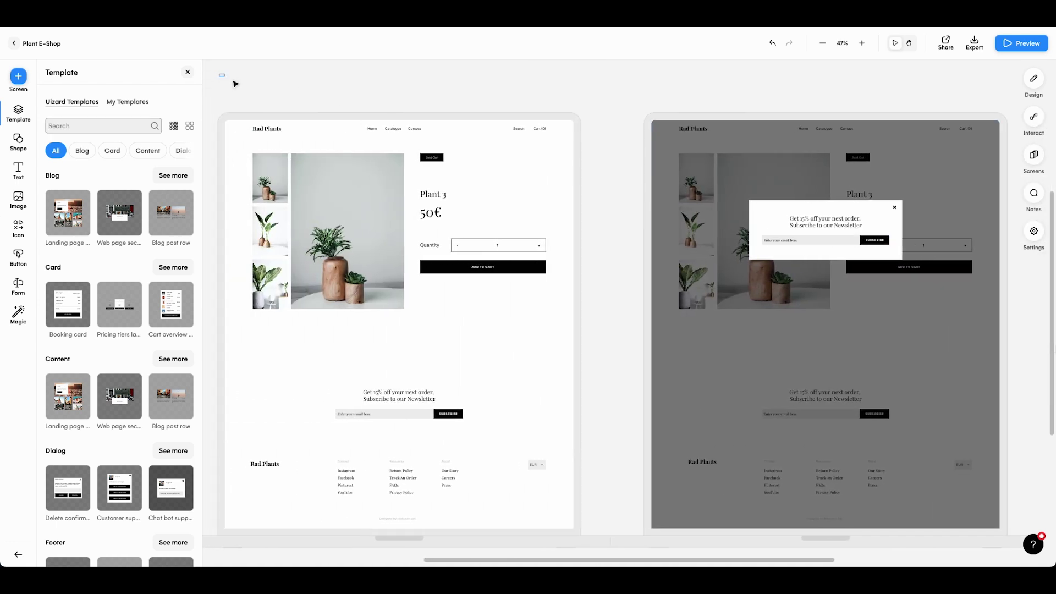
Copy the product screen's Rad Plants header and paste it onto the new screen
{"action": "left_click_drag", "start_coordinate": [219, 73], "coordinate": [590, 144]}
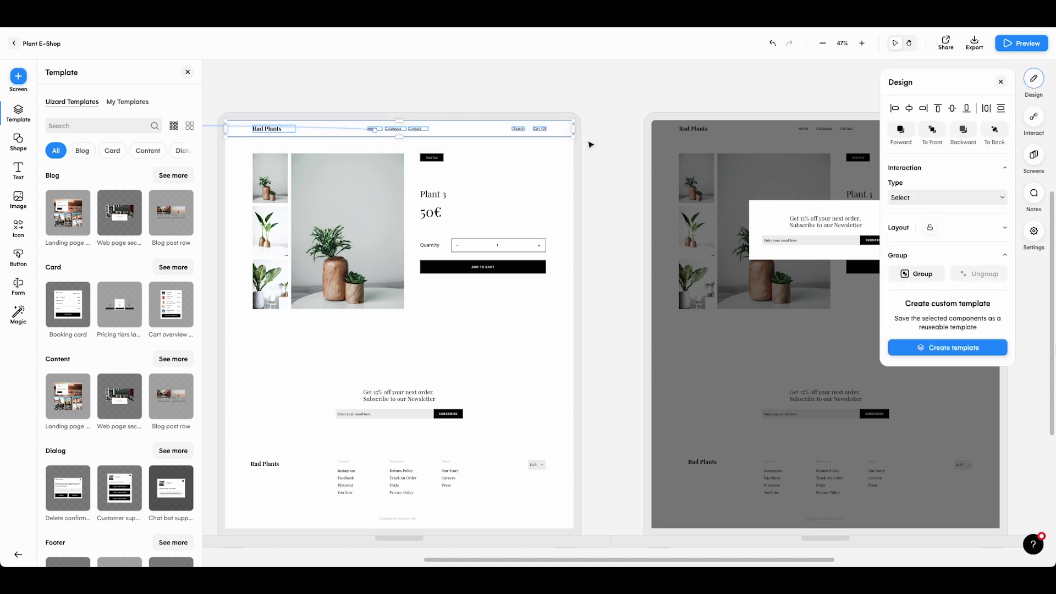
{"action": "key", "text": "ctrl+c"}
{"action": "key", "text": "ctrl+v"}
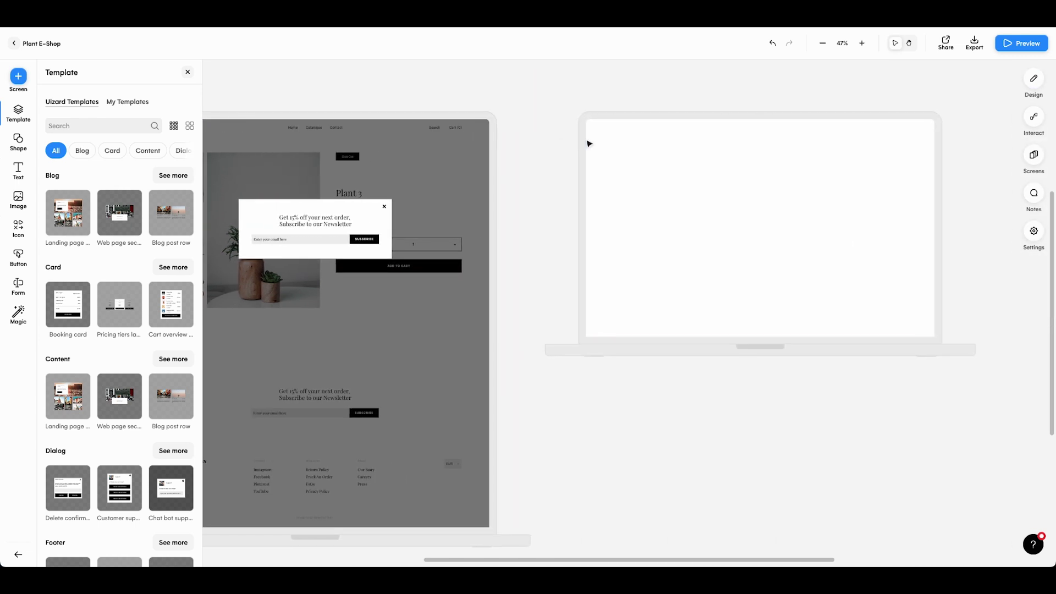
{"action": "left_click", "coordinate": [549, 134]}
{"action": "scroll", "coordinate": [538, 135], "scroll_direction": "right", "scroll_amount": 2}
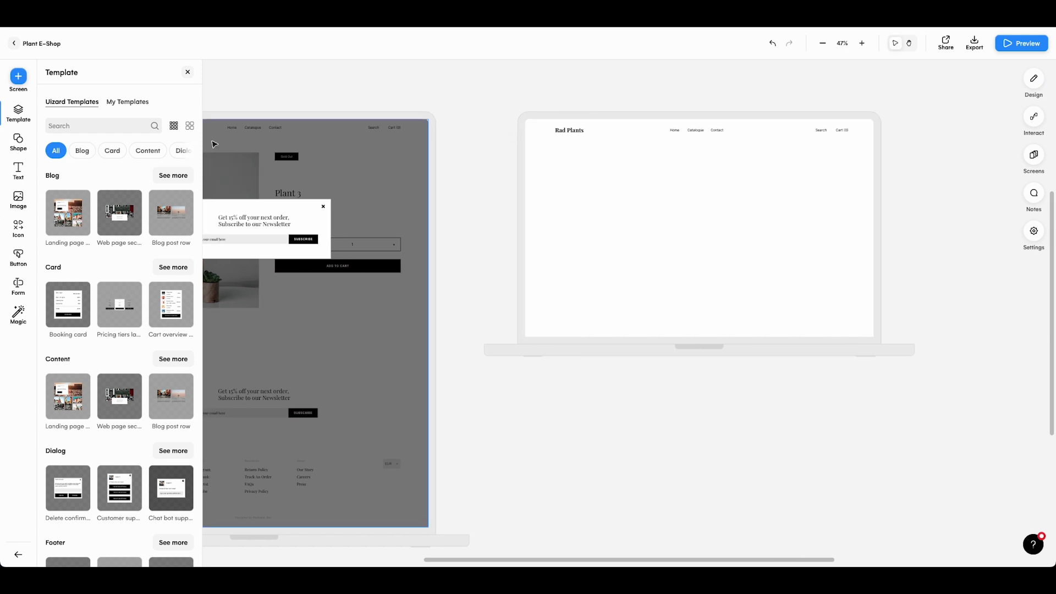
Add a nav template and a Blog post row, then make the screen taller
{"action": "left_click", "coordinate": [101, 126]}
{"action": "type", "text": "nav"}
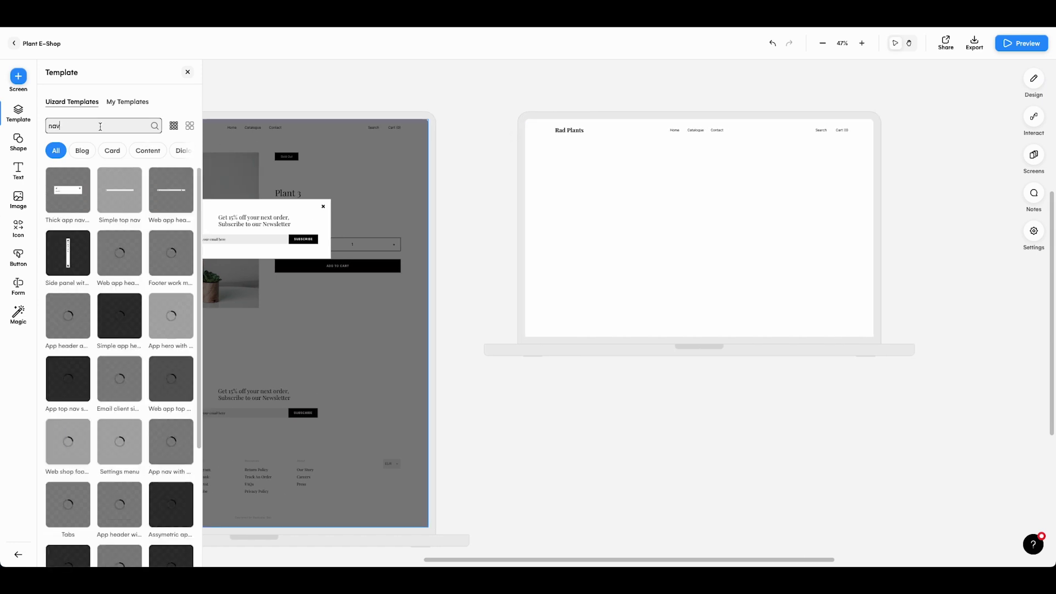
{"action": "left_click_drag", "start_coordinate": [119, 189], "coordinate": [701, 185]}
{"action": "left_click", "coordinate": [82, 150]}
{"action": "left_click_drag", "start_coordinate": [171, 190], "coordinate": [688, 254]}
{"action": "left_click_drag", "start_coordinate": [697, 337], "coordinate": [697, 428]}
Add a centred 'The Rad Plants Blog' Big Title and a white button below the posts
{"action": "left_click", "coordinate": [18, 170]}
{"action": "left_click_drag", "start_coordinate": [68, 262], "coordinate": [690, 189]}
{"action": "left_click", "coordinate": [18, 256]}
{"action": "left_click_drag", "start_coordinate": [120, 139], "coordinate": [674, 384]}
{"action": "scroll", "coordinate": [674, 384], "scroll_direction": "up", "scroll_amount": 3}
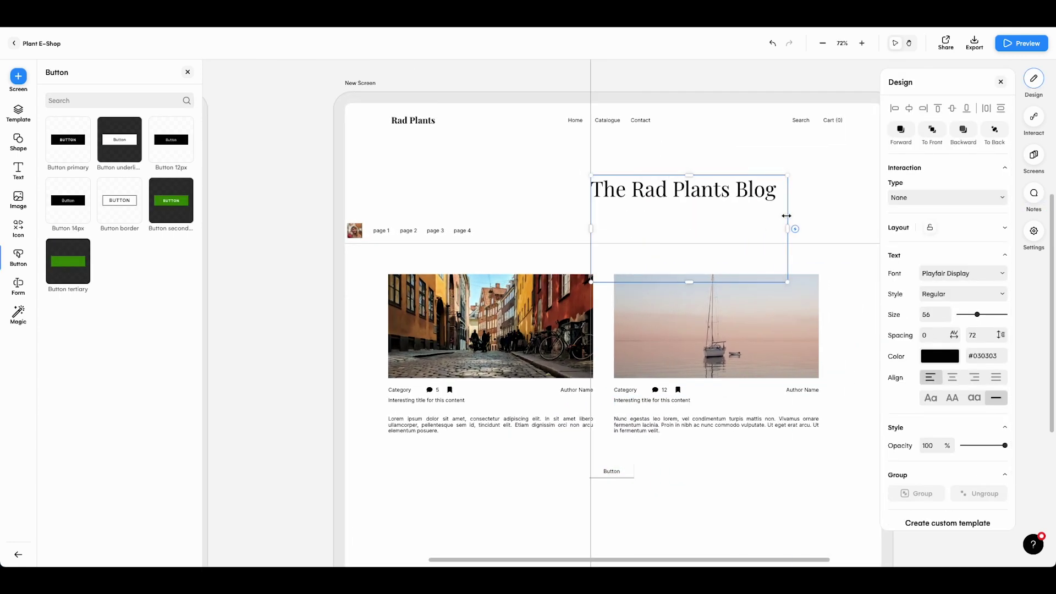
{"action": "left_click_drag", "start_coordinate": [772, 195], "coordinate": [671, 193]}
{"action": "scroll", "coordinate": [605, 385], "scroll_direction": "right", "scroll_amount": 2}
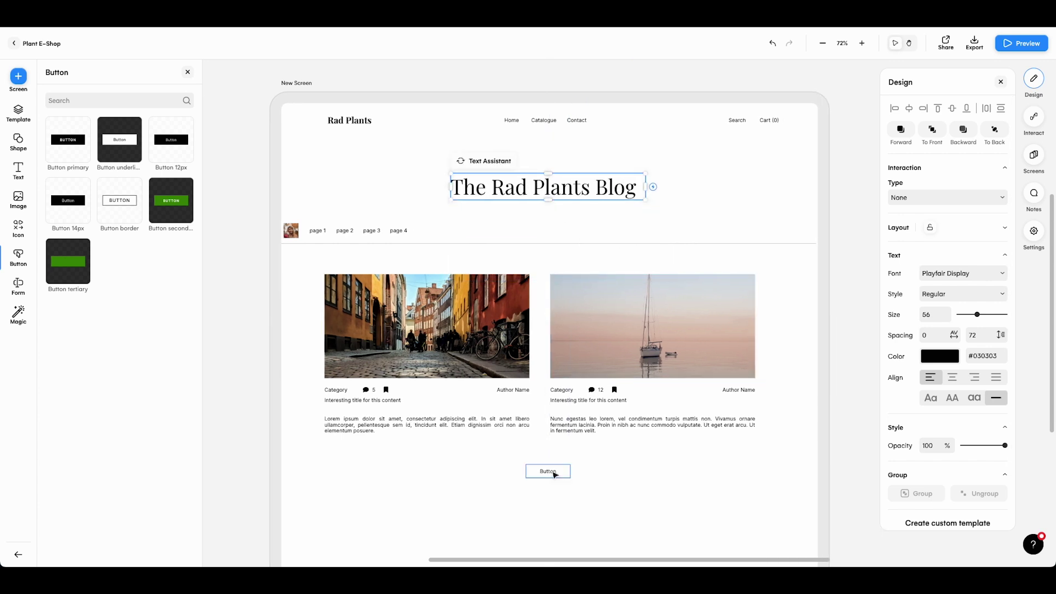
Retype the first blog post's title, starting it with 'Top'
{"action": "left_click", "coordinate": [554, 475]}
{"action": "scroll", "coordinate": [558, 405], "scroll_direction": "down", "scroll_amount": 5}
{"action": "scroll", "coordinate": [550, 418], "scroll_direction": "up", "scroll_amount": 5}
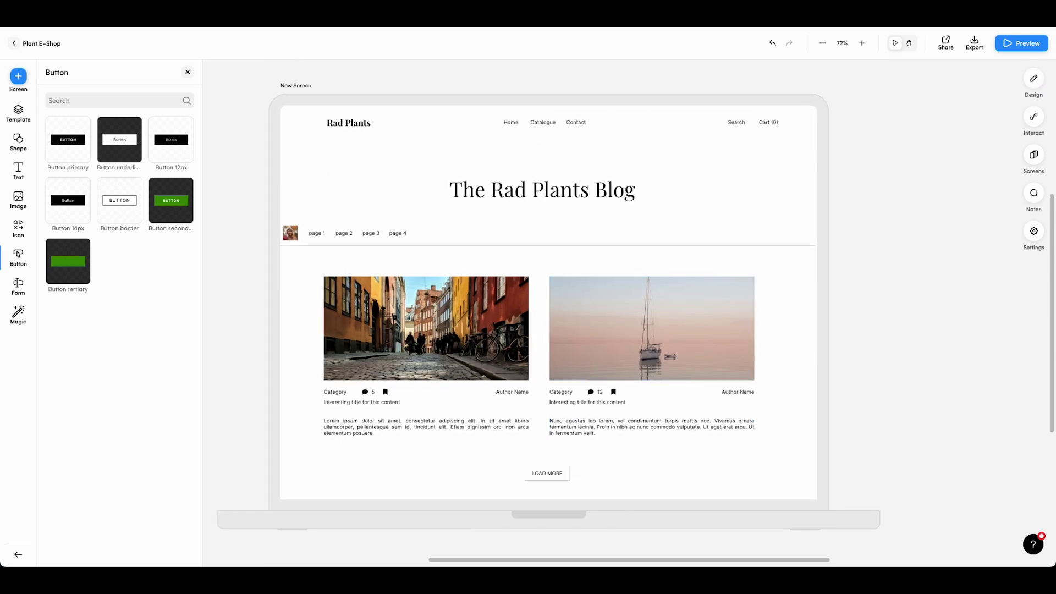
{"action": "double_click", "coordinate": [361, 402]}
{"action": "type", "text": "Top 5 plants for you"}
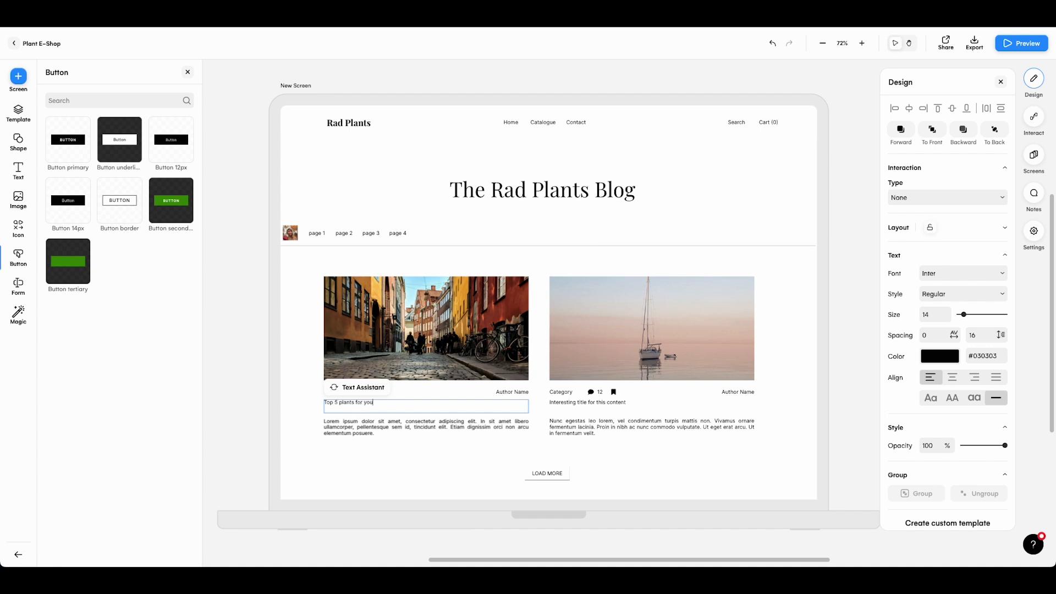
{"action": "key", "text": "Escape"}
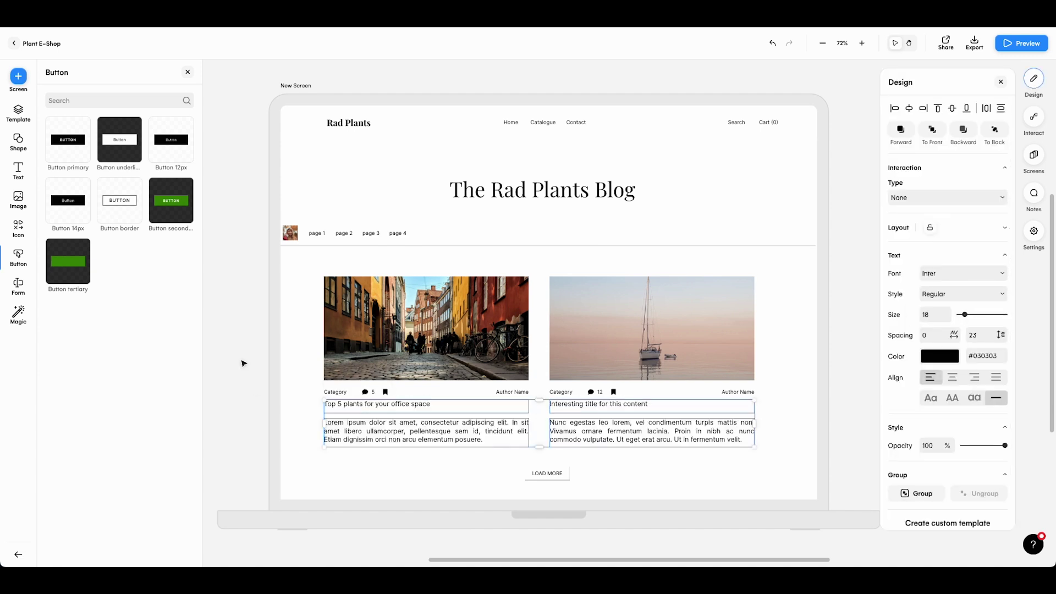
{"action": "left_click", "coordinate": [242, 361]}
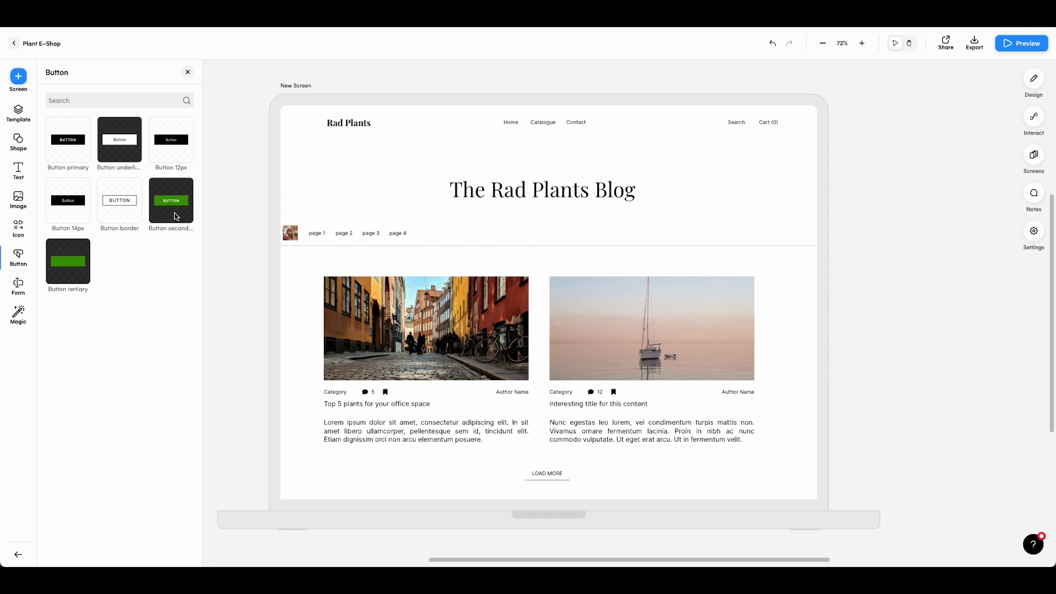
Replace the first card's street photo with a suggested 'plants' jungle image
{"action": "left_click", "coordinate": [351, 289]}
{"action": "left_click", "coordinate": [352, 266]}
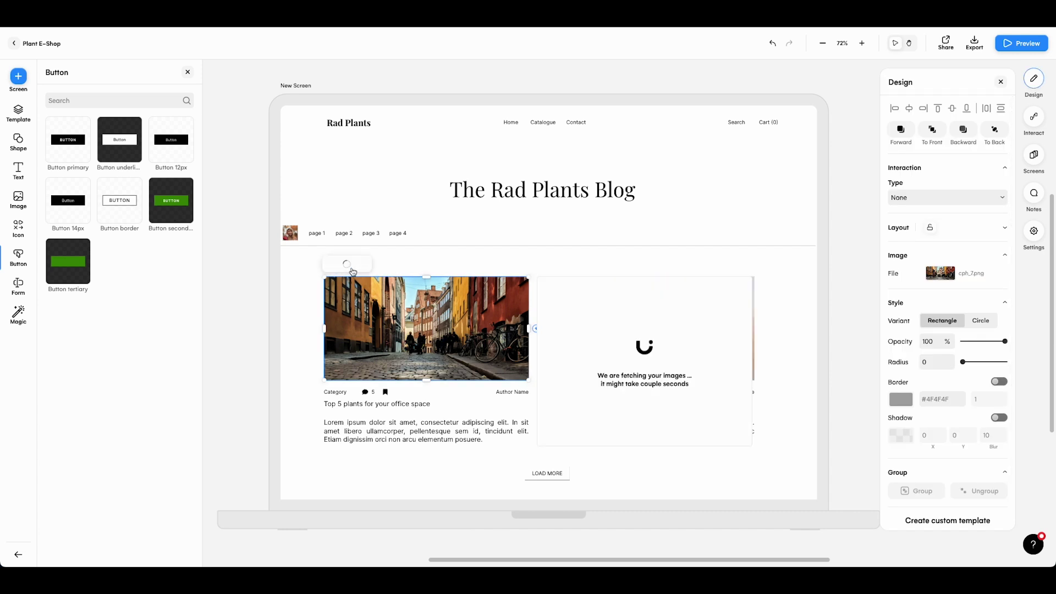
{"action": "type", "text": "plants"}
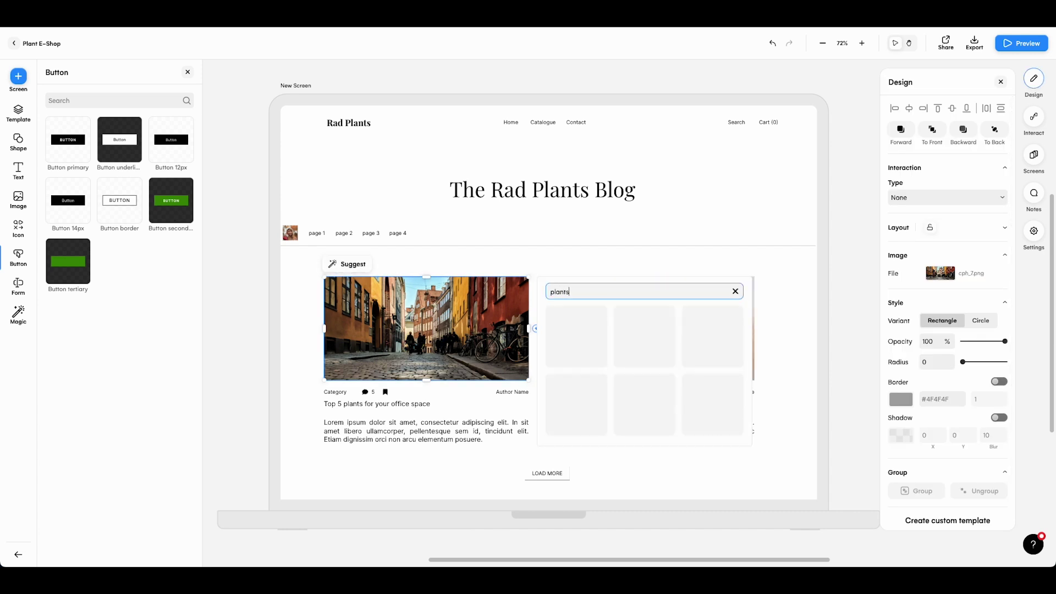
{"action": "left_click", "coordinate": [644, 336]}
Rewrite the first card's title with Text Assistant to 'Planting Ideas for the Workplace'
{"action": "left_click", "coordinate": [379, 406]}
{"action": "left_click", "coordinate": [360, 388]}
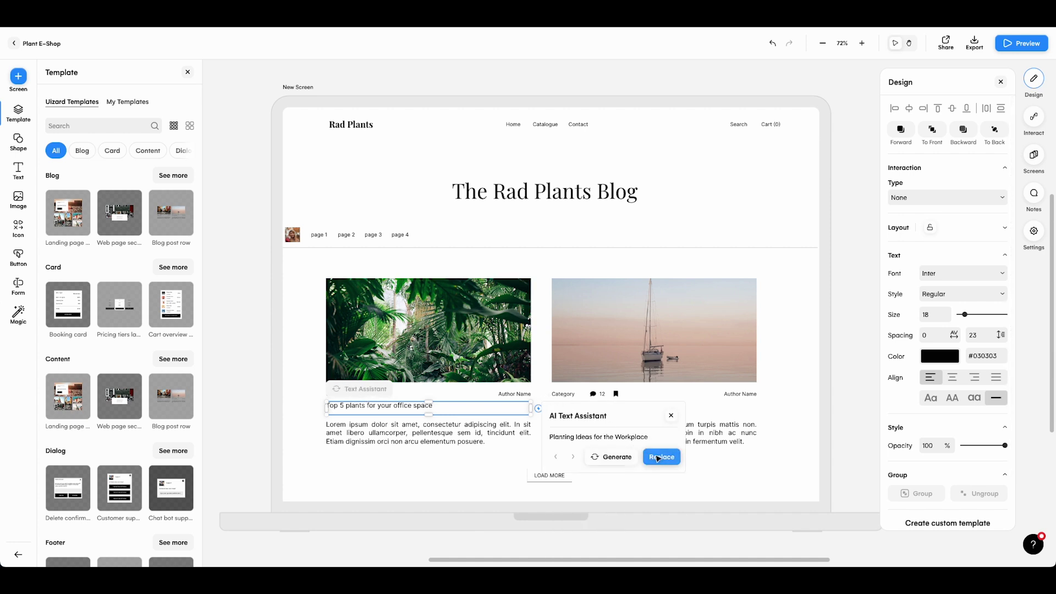
{"action": "left_click", "coordinate": [661, 457]}
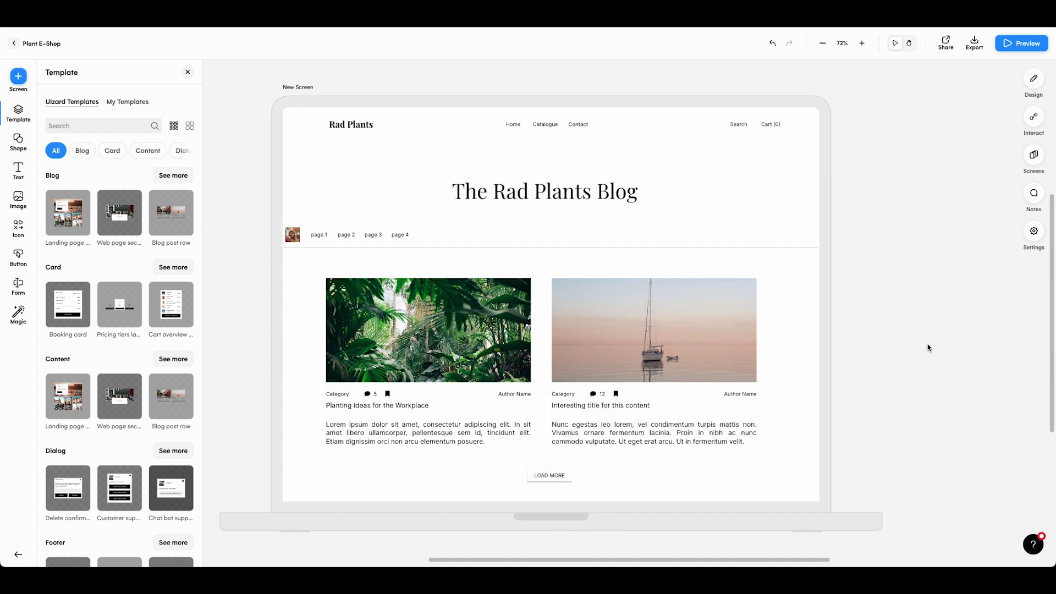
Look through Theme Generator's Scratch and URL dialogs without creating a theme, returning to Magic tools
{"action": "left_click", "coordinate": [18, 314]}
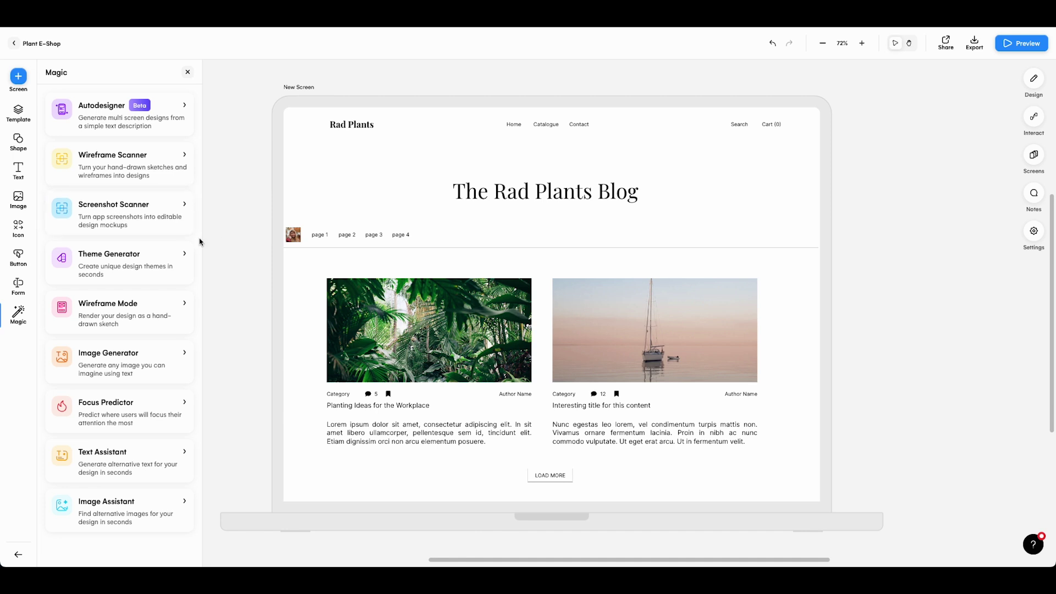
{"action": "left_click", "coordinate": [185, 260]}
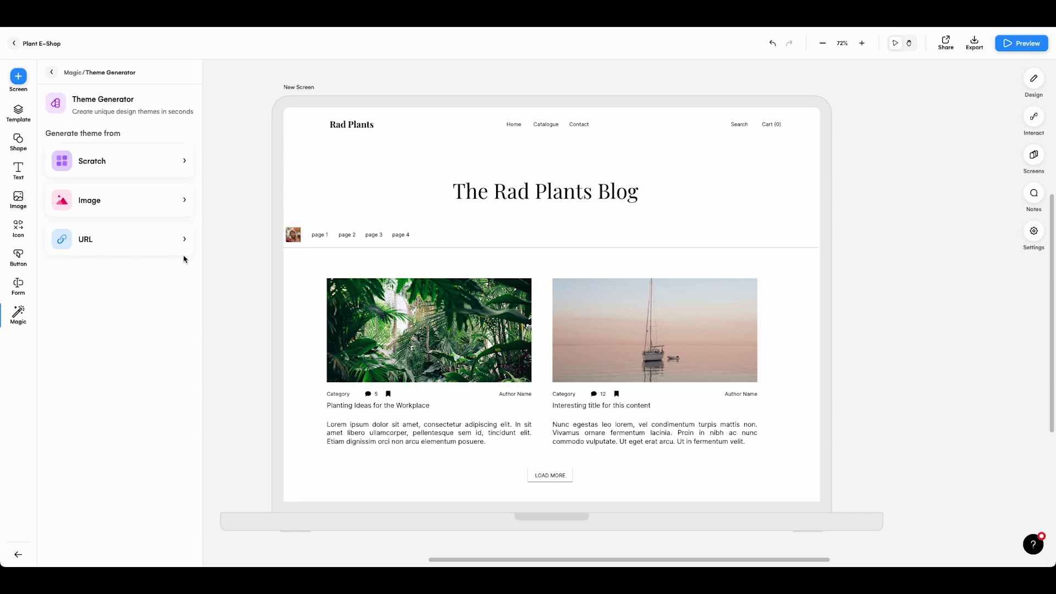
{"action": "left_click", "coordinate": [149, 163]}
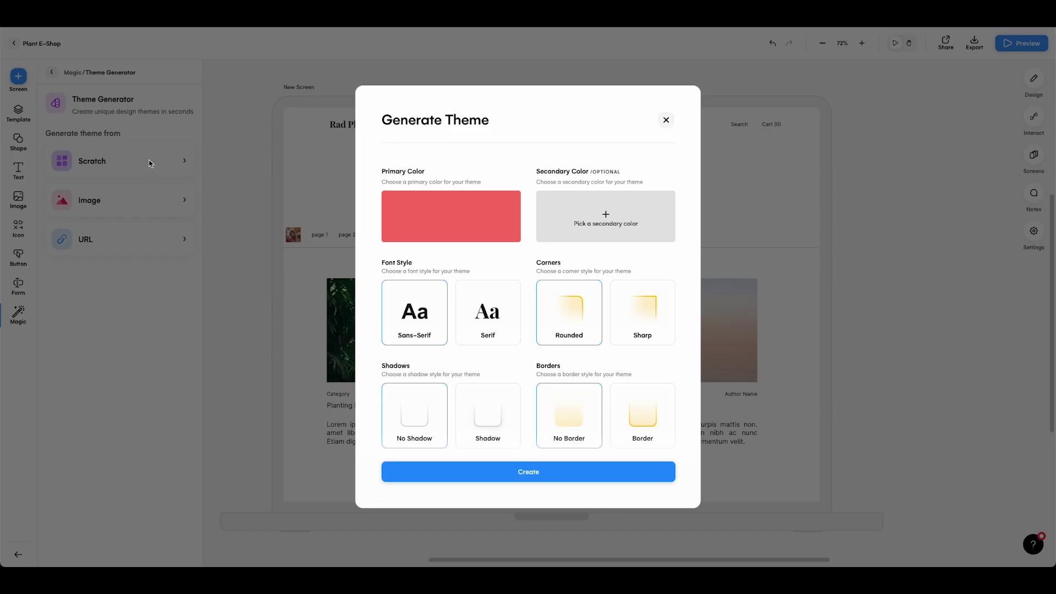
{"action": "left_click", "coordinate": [666, 120]}
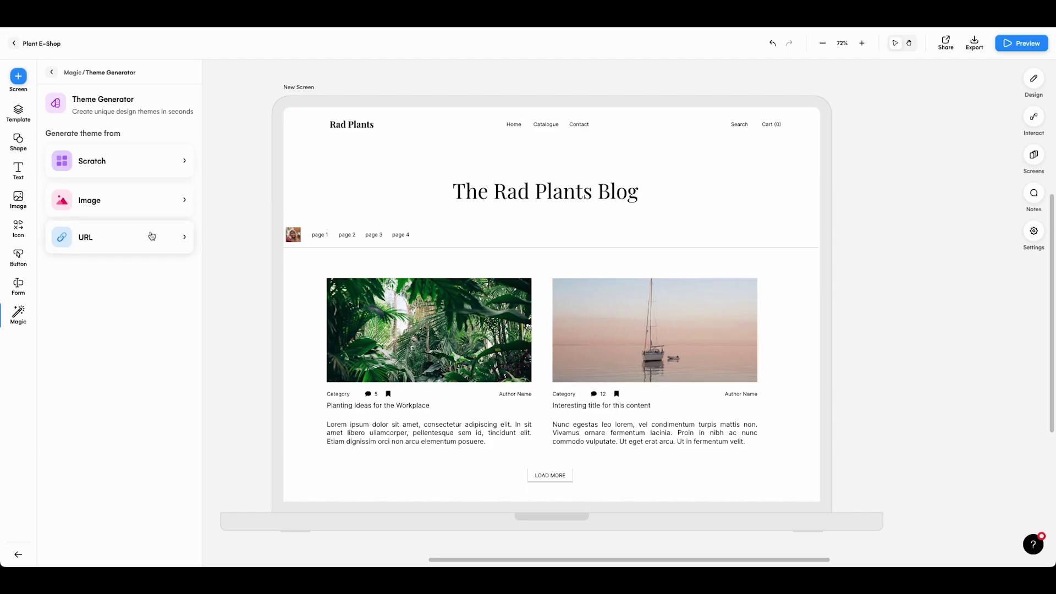
{"action": "left_click", "coordinate": [152, 234]}
{"action": "left_click", "coordinate": [665, 246]}
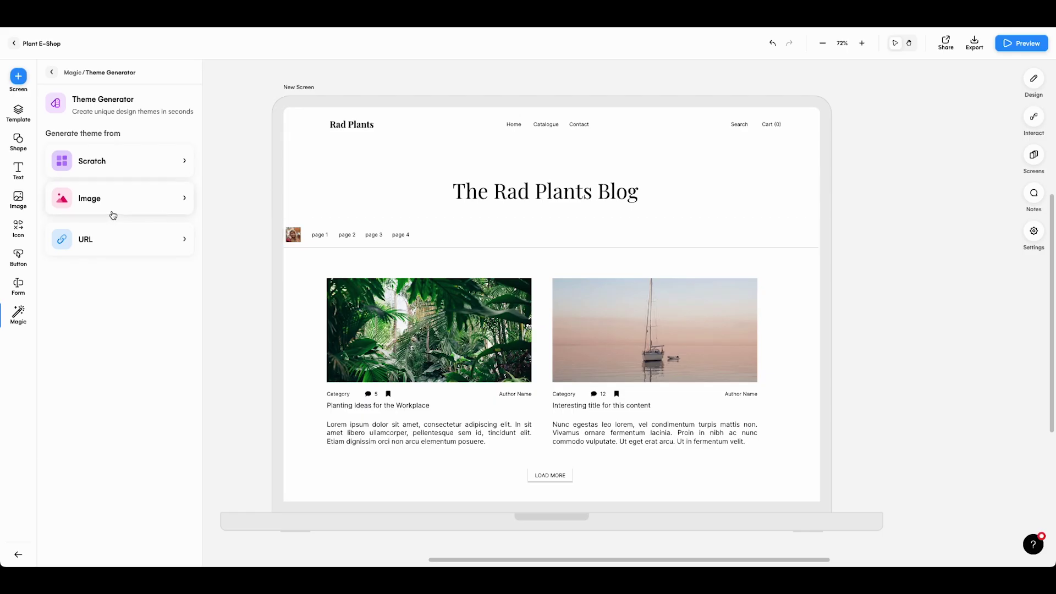
{"action": "left_click", "coordinate": [19, 313]}
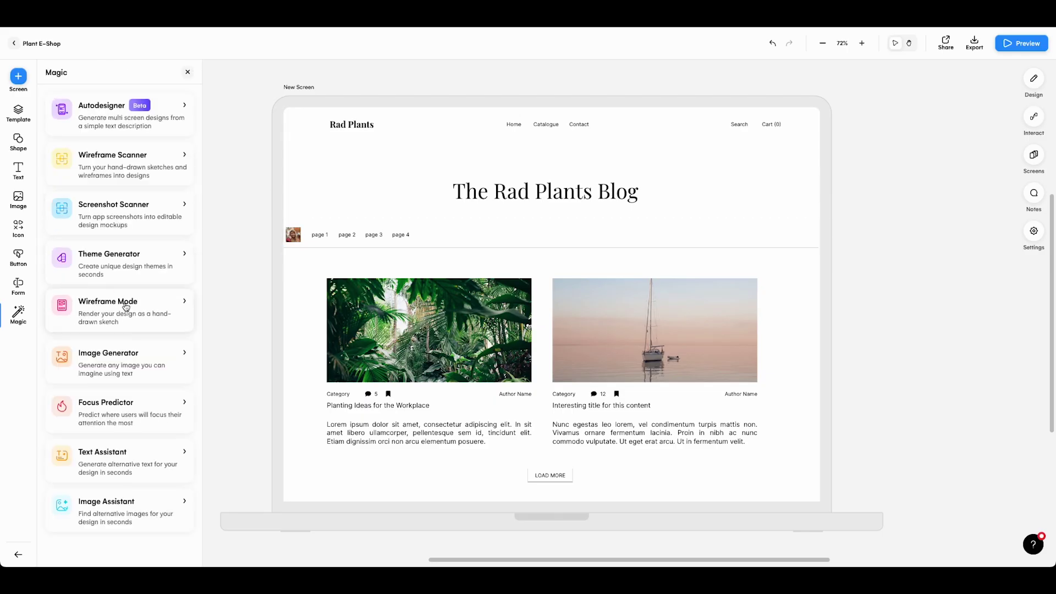
Toggle Wireframe Mode on and back off to preview the hand-drawn look
{"action": "left_click", "coordinate": [110, 310]}
{"action": "left_click", "coordinate": [178, 150]}
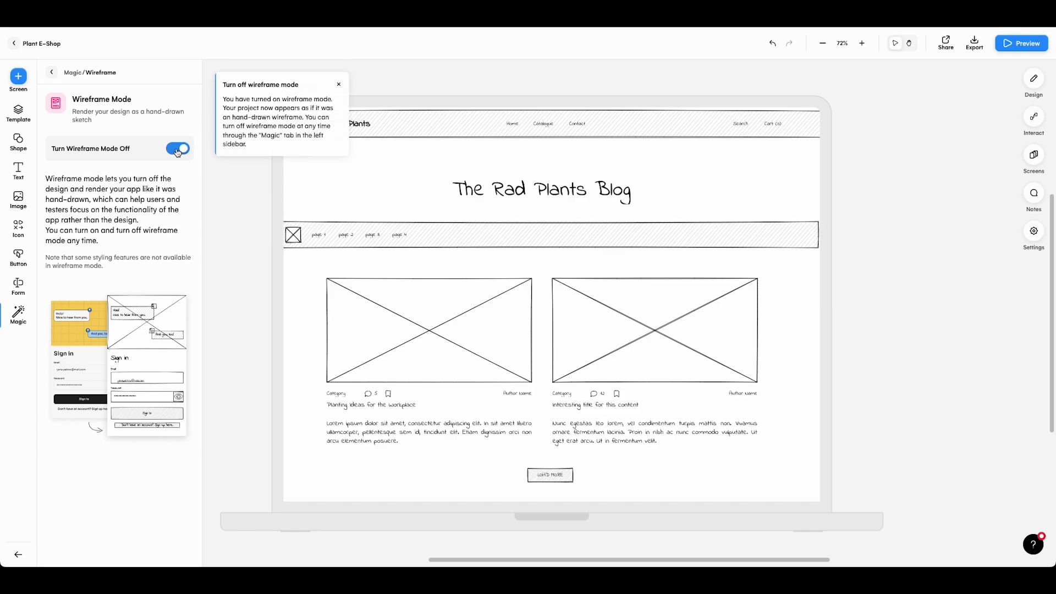
{"action": "left_click", "coordinate": [178, 150]}
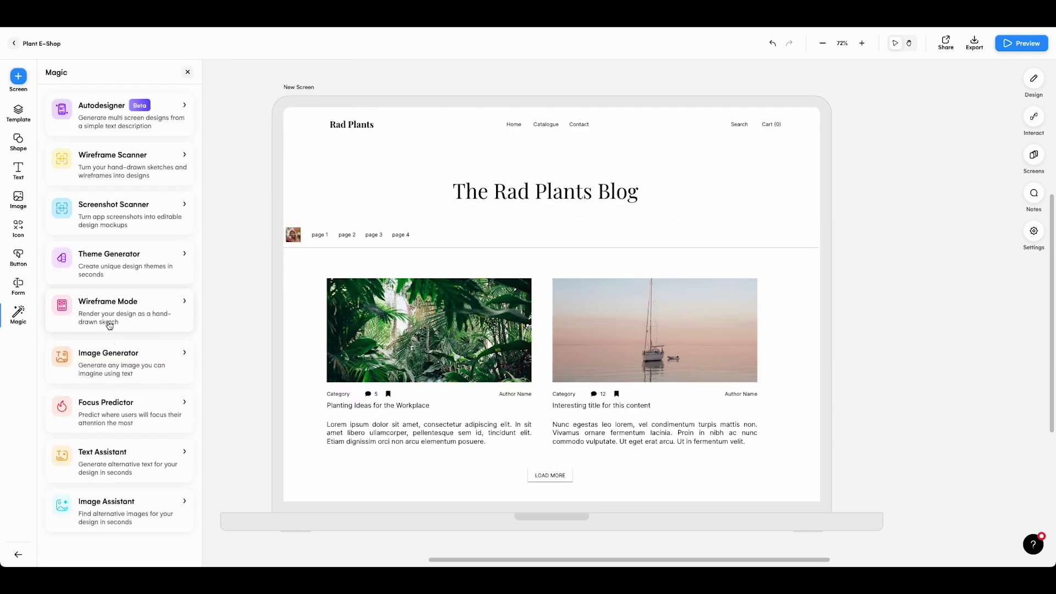
Generate an AI image of 'a woman selling flowers' for the second blog card
{"action": "left_click", "coordinate": [126, 369]}
{"action": "type", "text": "a woman selling flowers"}
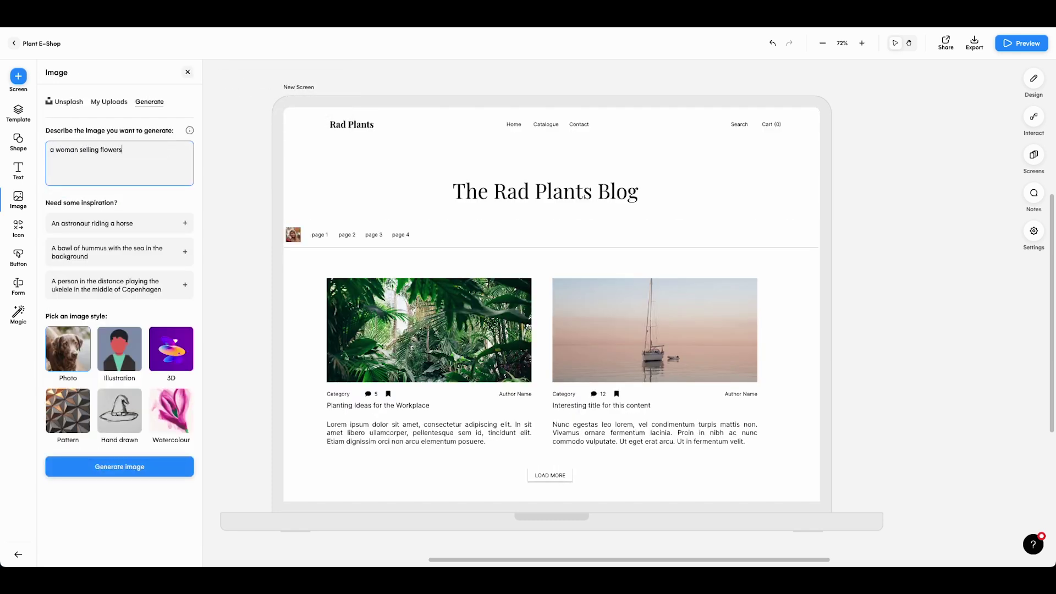
{"action": "left_click", "coordinate": [144, 465]}
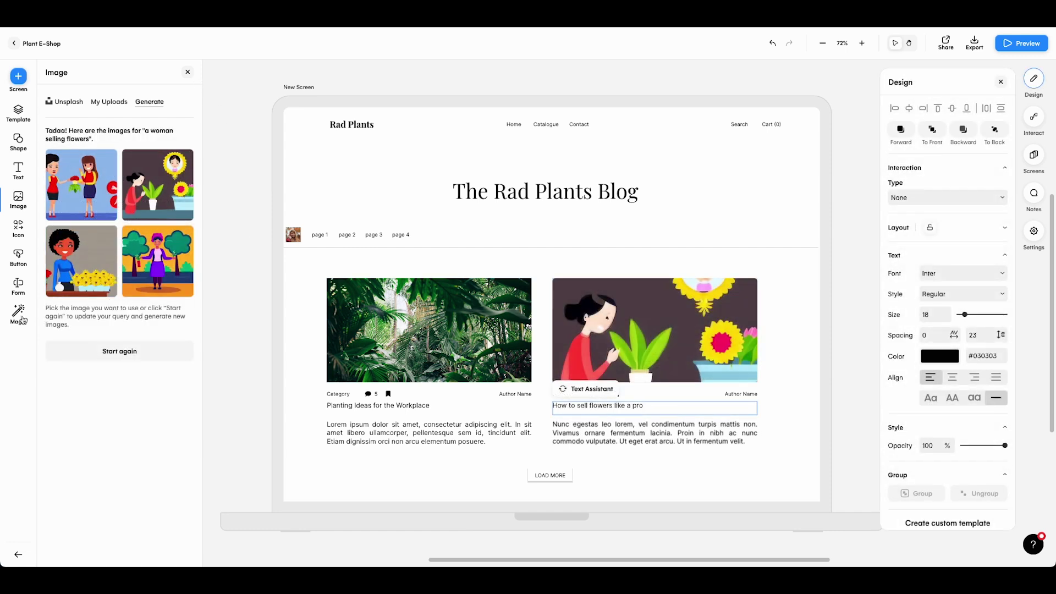
{"action": "left_click", "coordinate": [21, 318]}
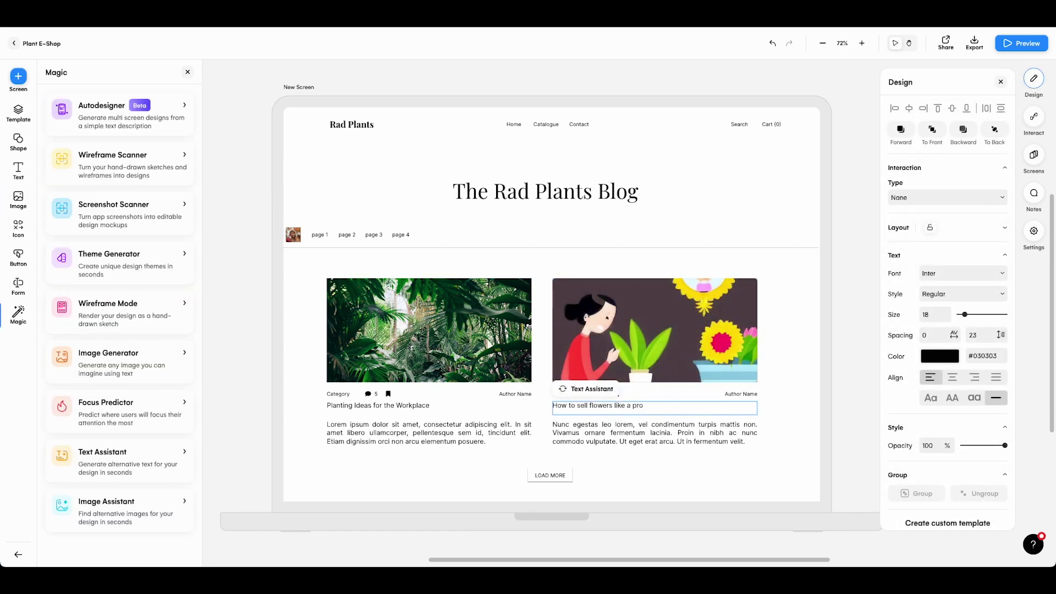
{"action": "left_click", "coordinate": [497, 104]}
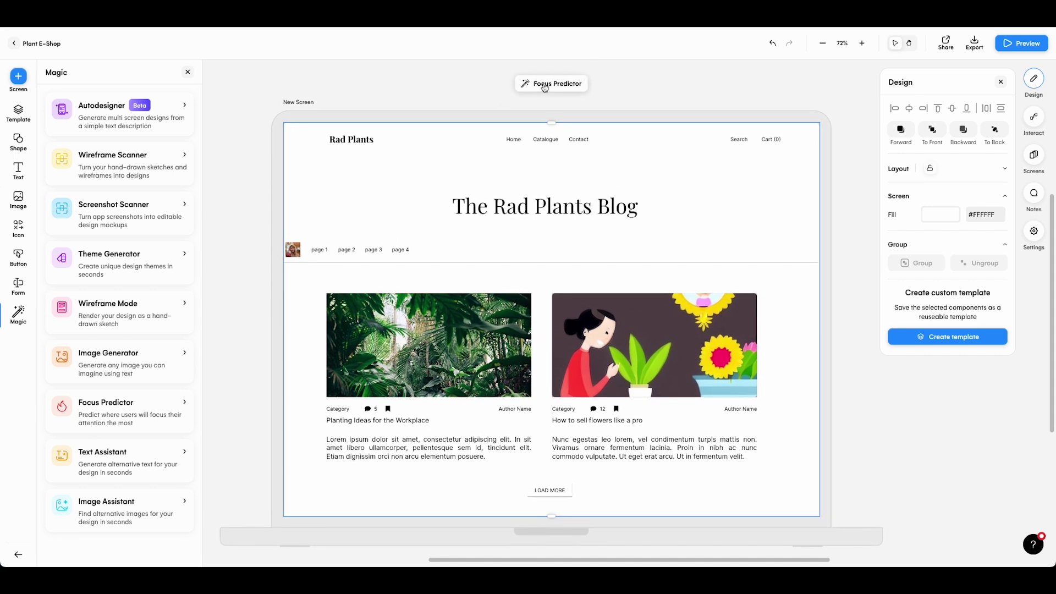
{"action": "left_click", "coordinate": [544, 87]}
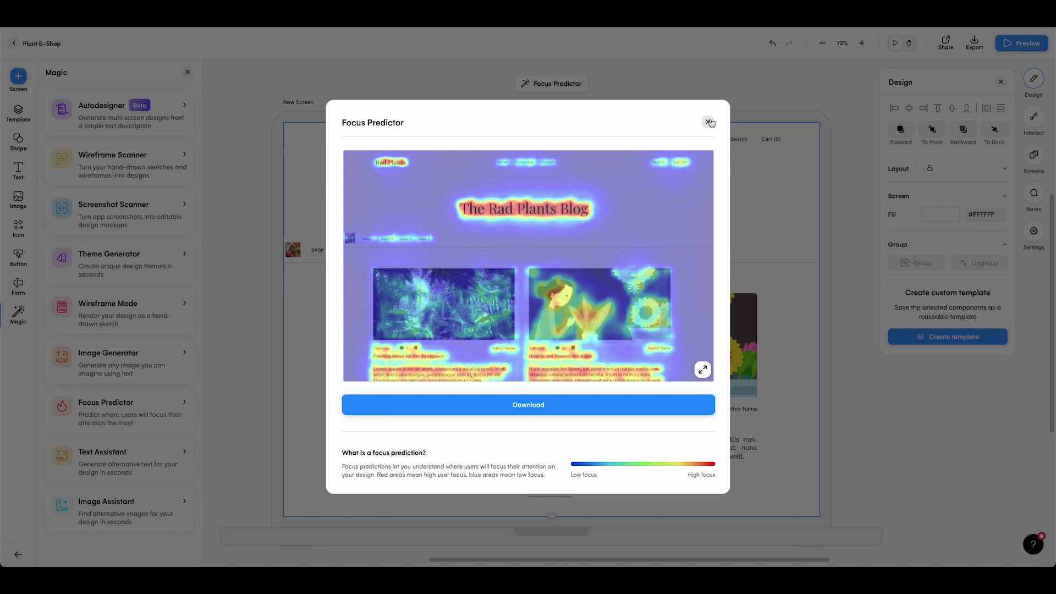
{"action": "left_click", "coordinate": [709, 122]}
{"action": "left_click", "coordinate": [864, 161]}
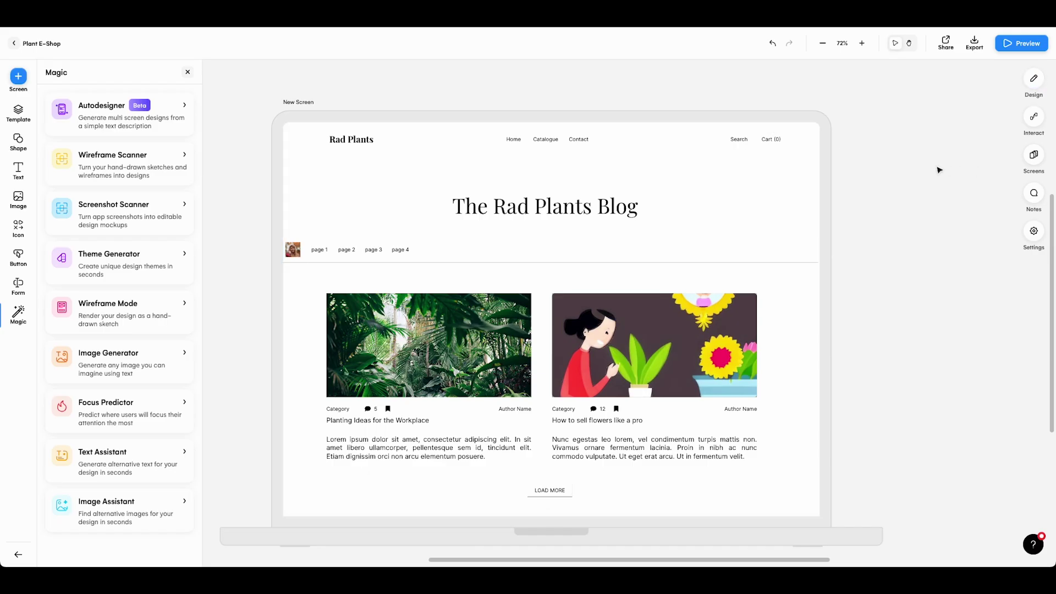
Turn on hotspot hints and bring the Rad Plants Home screen into view
{"action": "left_click", "coordinate": [1034, 116]}
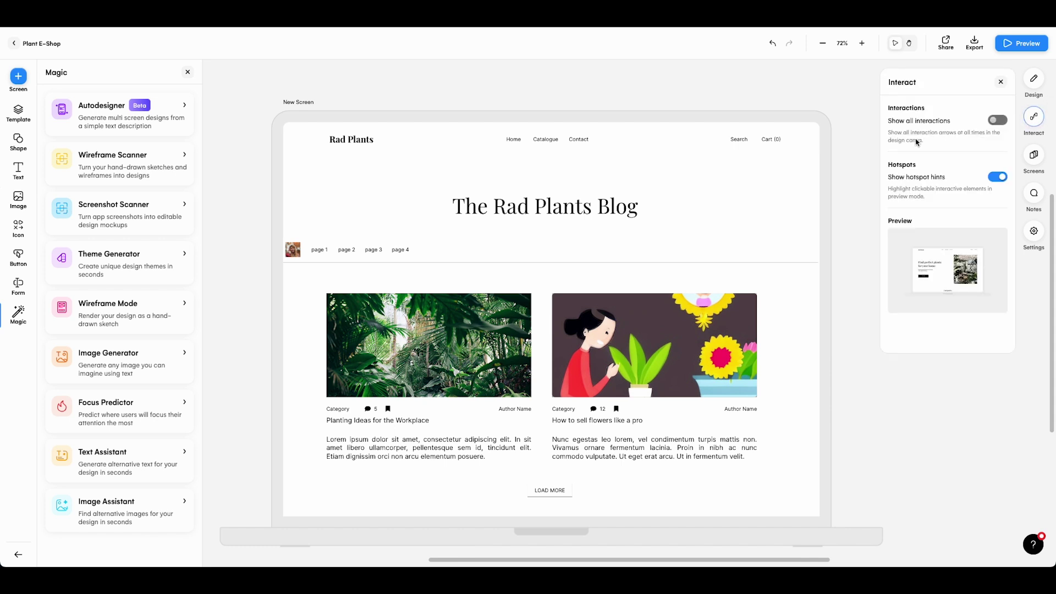
{"action": "scroll", "coordinate": [841, 139], "scroll_direction": "down", "scroll_amount": 5}
{"action": "scroll", "coordinate": [679, 138], "scroll_direction": "left", "scroll_amount": 10}
{"action": "scroll", "coordinate": [731, 136], "scroll_direction": "right", "scroll_amount": 6}
{"action": "scroll", "coordinate": [727, 136], "scroll_direction": "left", "scroll_amount": 6}
{"action": "scroll", "coordinate": [709, 137], "scroll_direction": "left", "scroll_amount": 2}
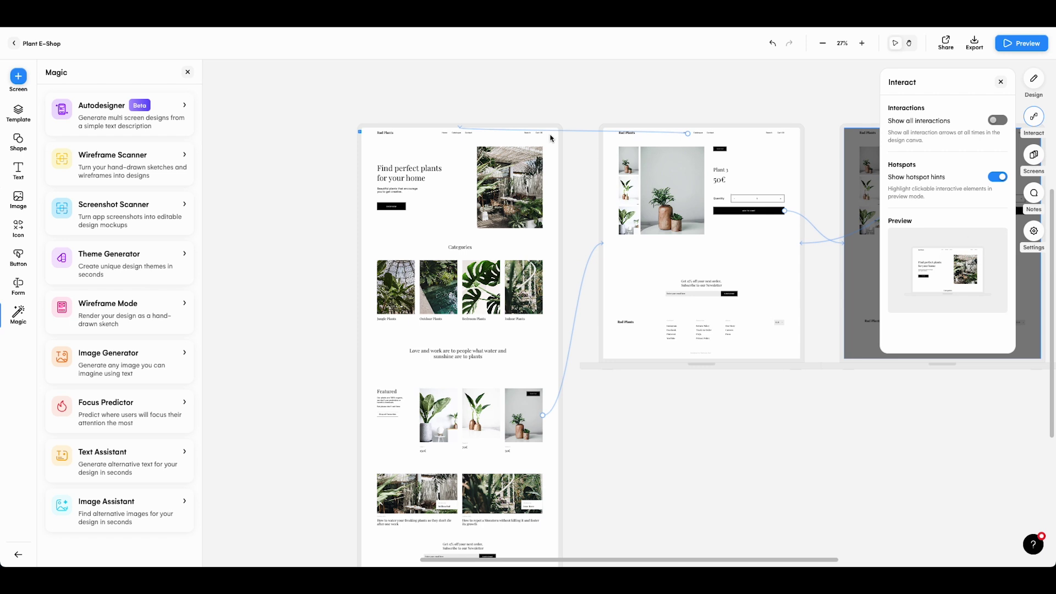
{"action": "scroll", "coordinate": [550, 139], "scroll_direction": "up", "scroll_amount": 5}
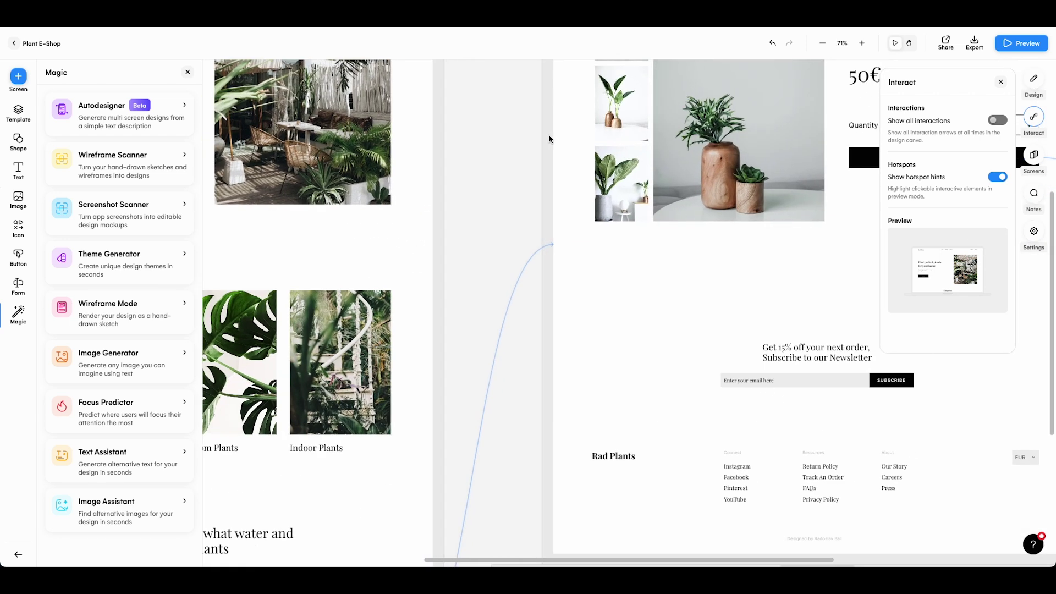
Alt-drag the Contact nav text rightward to create a fourth navigation item
{"action": "scroll", "coordinate": [549, 139], "scroll_direction": "left", "scroll_amount": 8}
{"action": "scroll", "coordinate": [563, 147], "scroll_direction": "up", "scroll_amount": 5}
{"action": "left_click", "coordinate": [509, 214]}
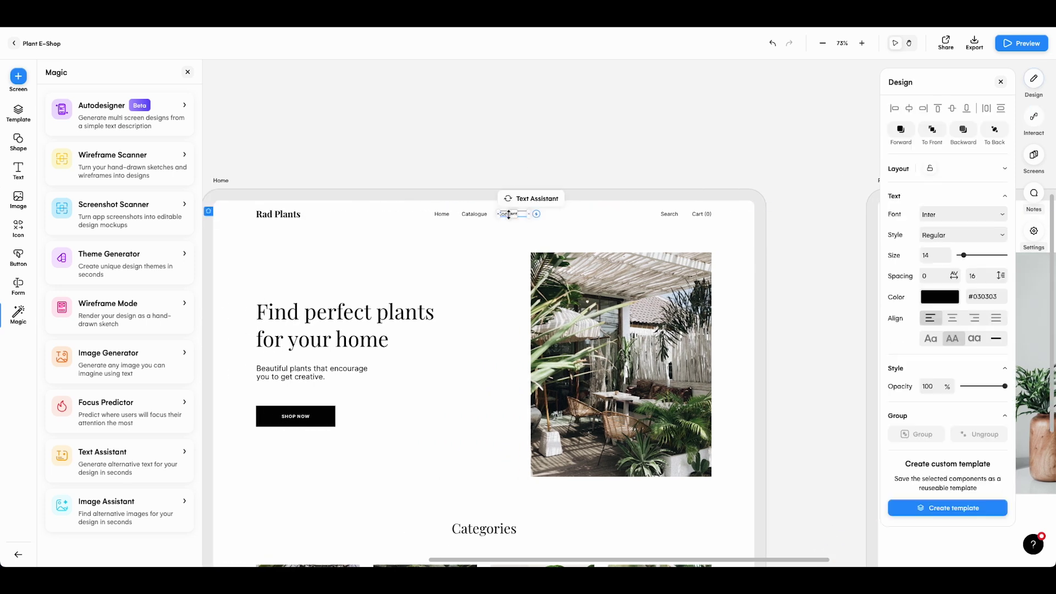
{"action": "left_click_drag", "start_coordinate": [509, 214], "coordinate": [546, 216]}
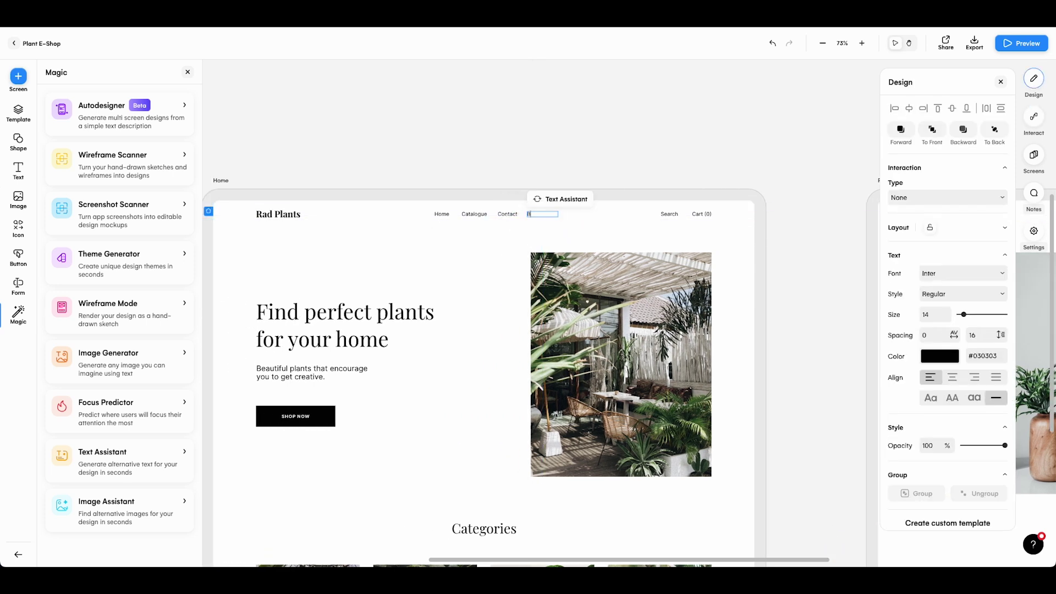
Rename the copied nav item 'Blog' and link it to the blog screen
{"action": "type", "text": "og"}
{"action": "left_click", "coordinate": [778, 243]}
{"action": "scroll", "coordinate": [749, 231], "scroll_direction": "down", "scroll_amount": 5}
{"action": "scroll", "coordinate": [383, 230], "scroll_direction": "right", "scroll_amount": 2}
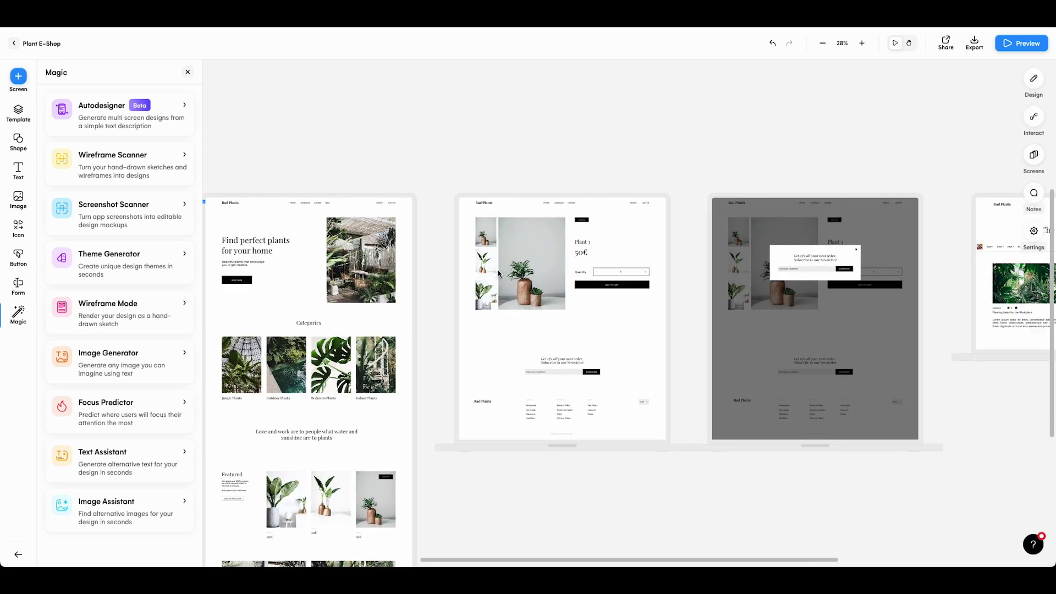
{"action": "scroll", "coordinate": [383, 229], "scroll_direction": "right", "scroll_amount": 1}
{"action": "left_click", "coordinate": [309, 206]}
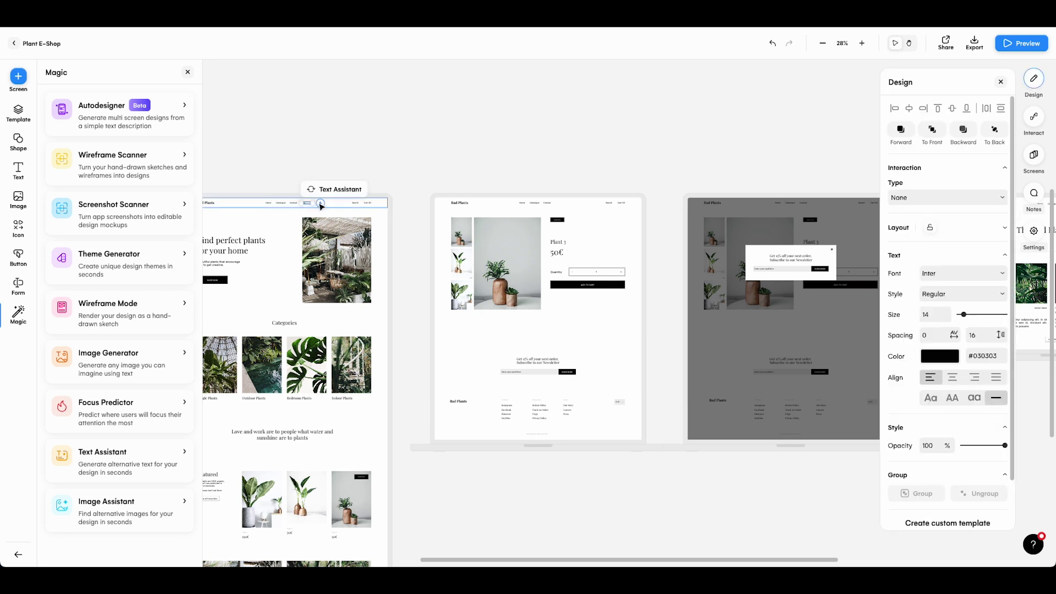
{"action": "left_click_drag", "start_coordinate": [314, 203], "coordinate": [794, 256]}
Link the blog screen's Rad Plants logo back to Home with no transition
{"action": "scroll", "coordinate": [672, 308], "scroll_direction": "right", "scroll_amount": 3}
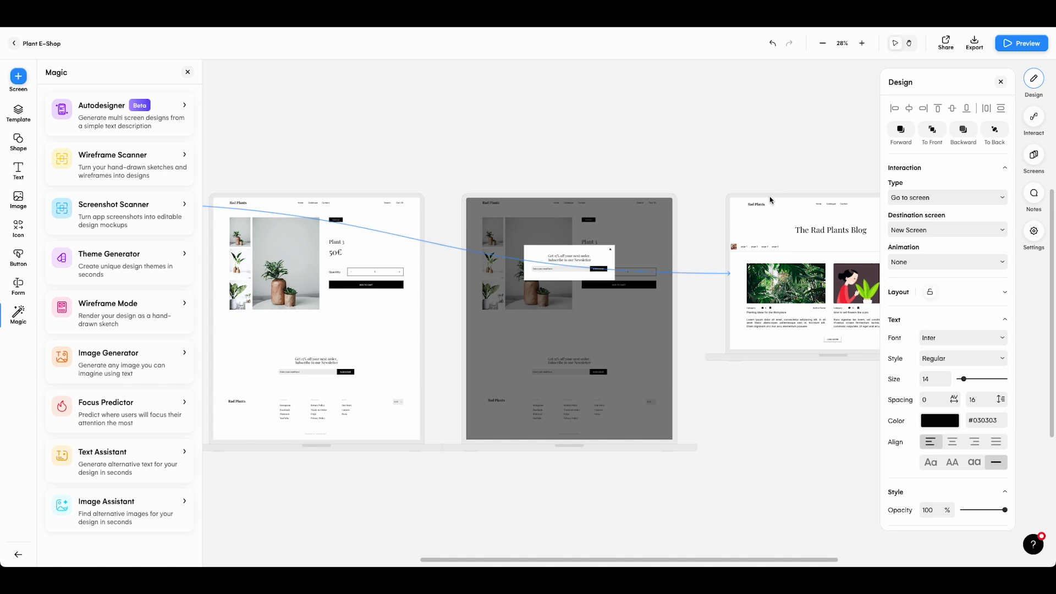
{"action": "scroll", "coordinate": [769, 199], "scroll_direction": "up", "scroll_amount": 5}
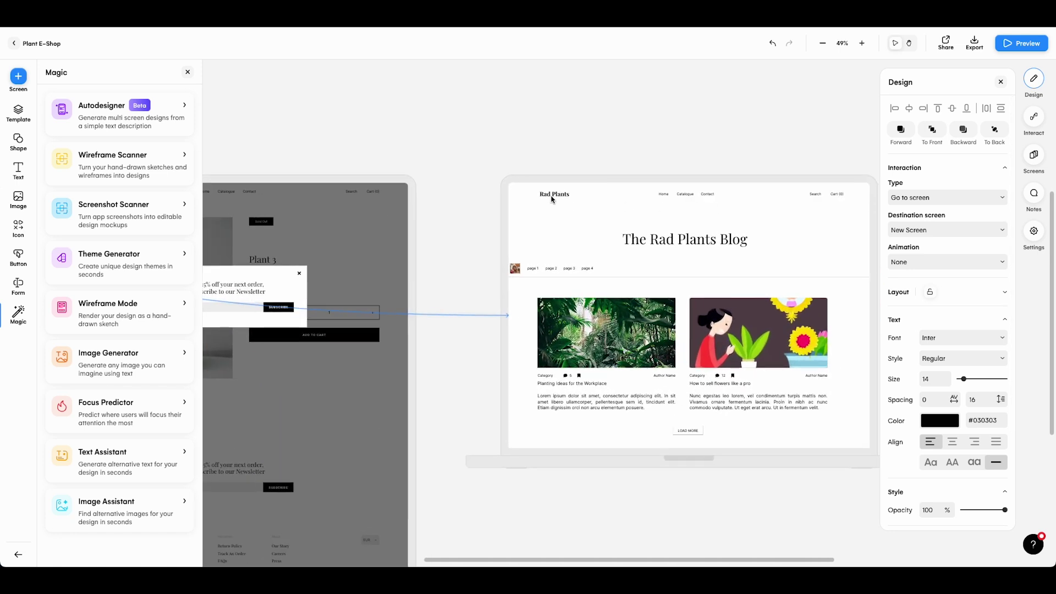
{"action": "left_click", "coordinate": [553, 195]}
{"action": "left_click_drag", "start_coordinate": [565, 209], "coordinate": [523, 378]}
{"action": "left_click", "coordinate": [1034, 118]}
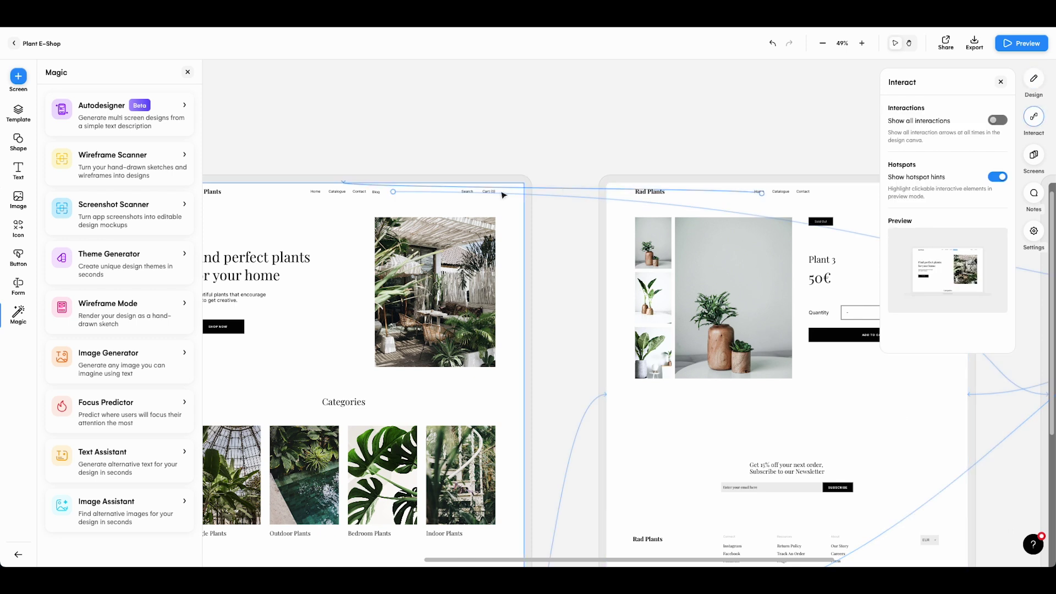
{"action": "left_click", "coordinate": [549, 191]}
{"action": "left_click", "coordinate": [944, 204]}
{"action": "left_click", "coordinate": [944, 203]}
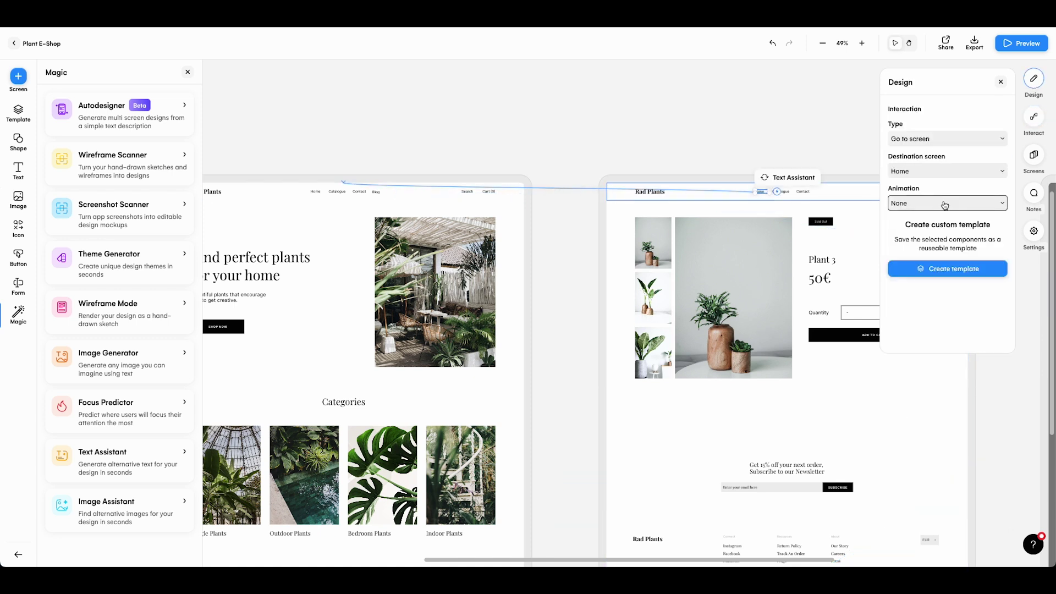
{"action": "left_click", "coordinate": [1034, 116]}
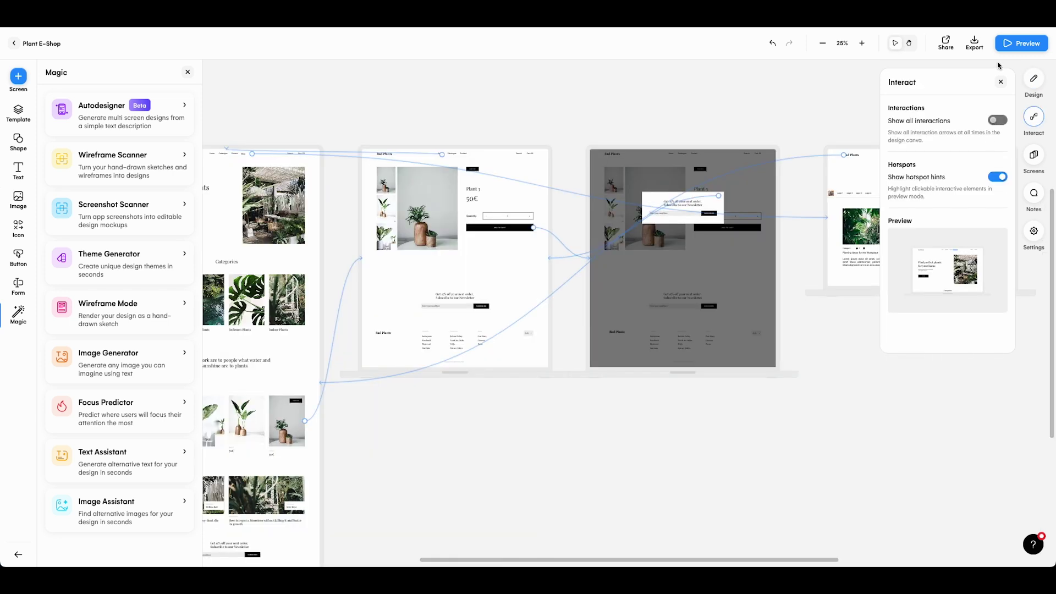
Preview the prototype, following Blog to the blog page and the logo back home
{"action": "left_click", "coordinate": [1004, 44]}
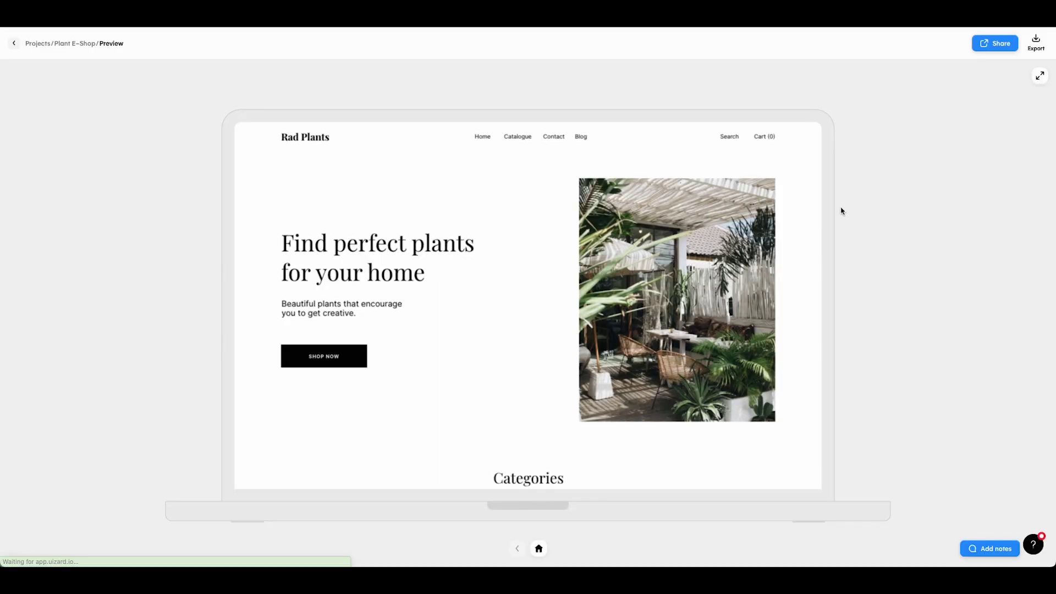
{"action": "left_click", "coordinate": [881, 271]}
{"action": "left_click", "coordinate": [578, 136]}
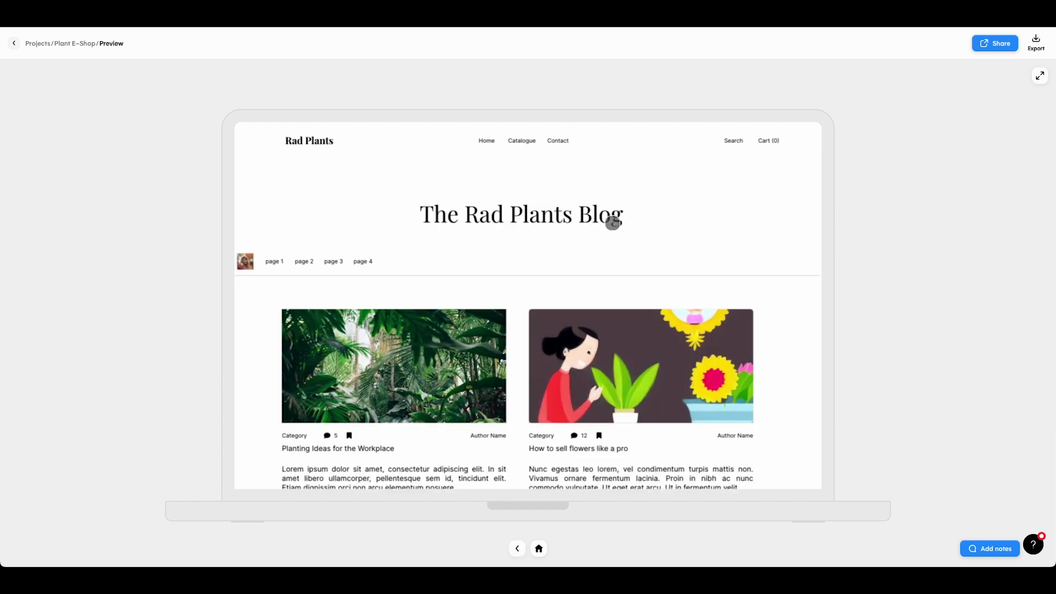
{"action": "left_click", "coordinate": [625, 231]}
{"action": "left_click", "coordinate": [314, 141]}
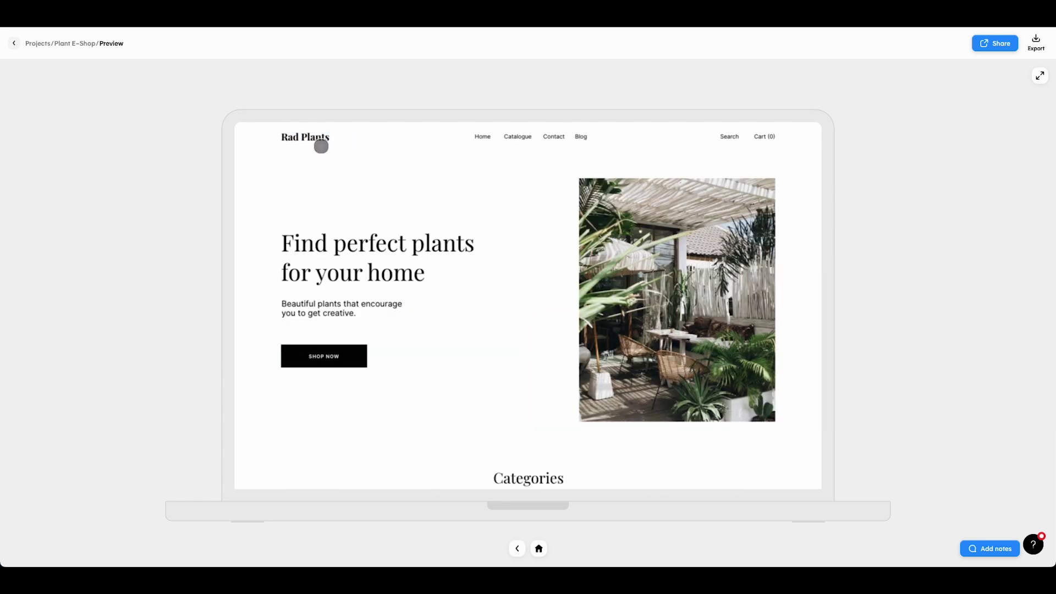
{"action": "left_click", "coordinate": [14, 44]}
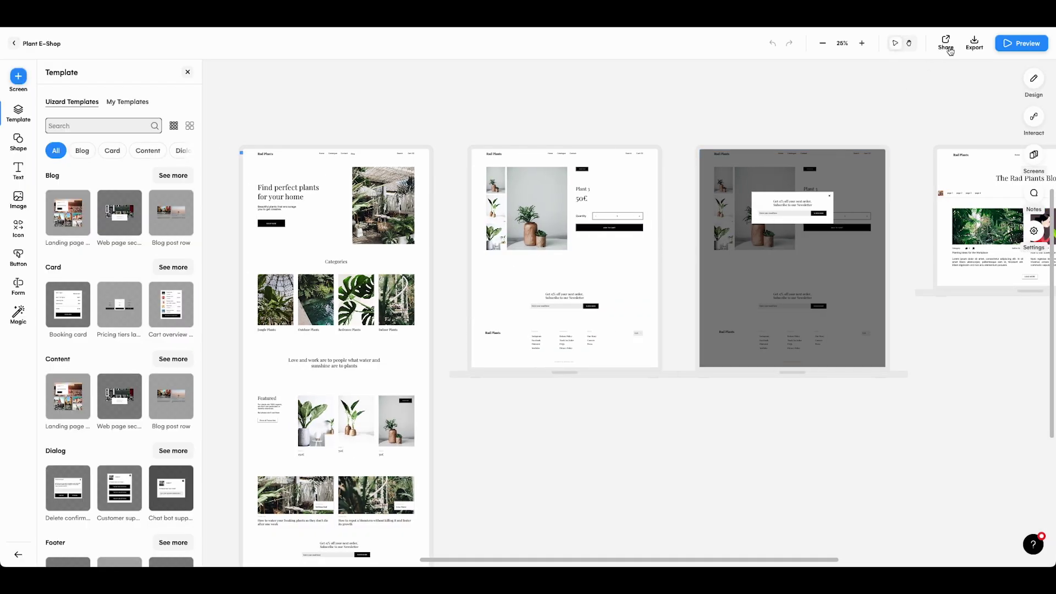
Check the PDF export option and close Export without exporting
{"action": "left_click", "coordinate": [978, 44]}
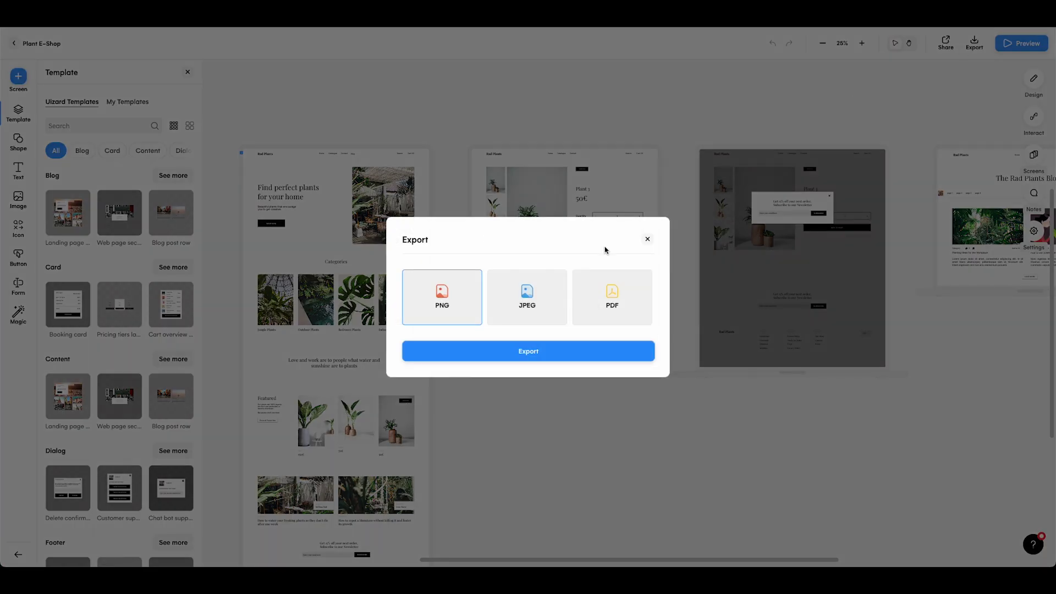
{"action": "left_click", "coordinate": [590, 294]}
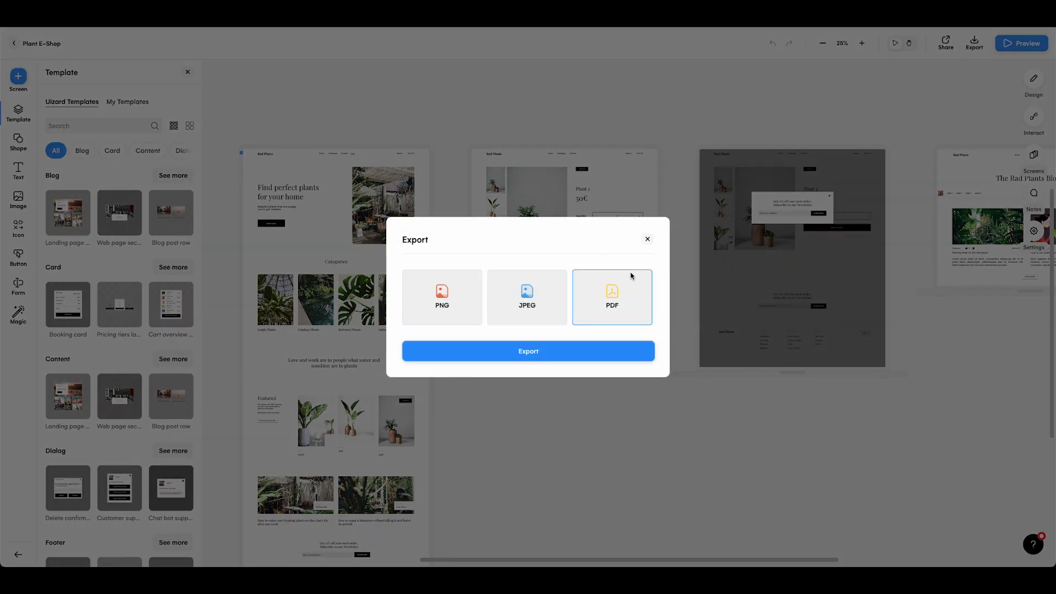
{"action": "left_click", "coordinate": [648, 241]}
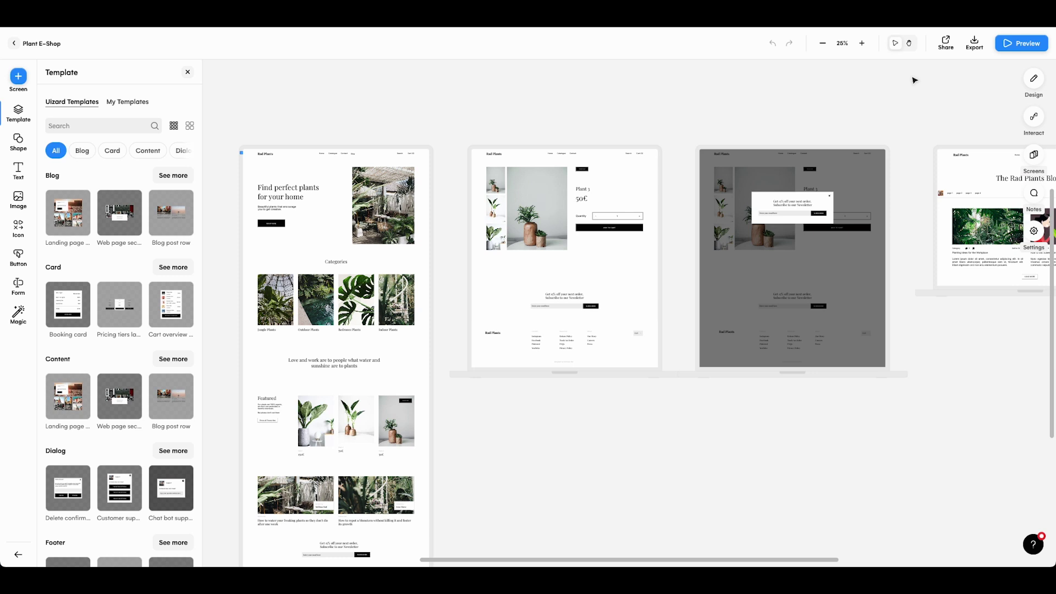
In Share settings, switch the Sharing link on and copy the embed code
{"action": "left_click", "coordinate": [946, 44]}
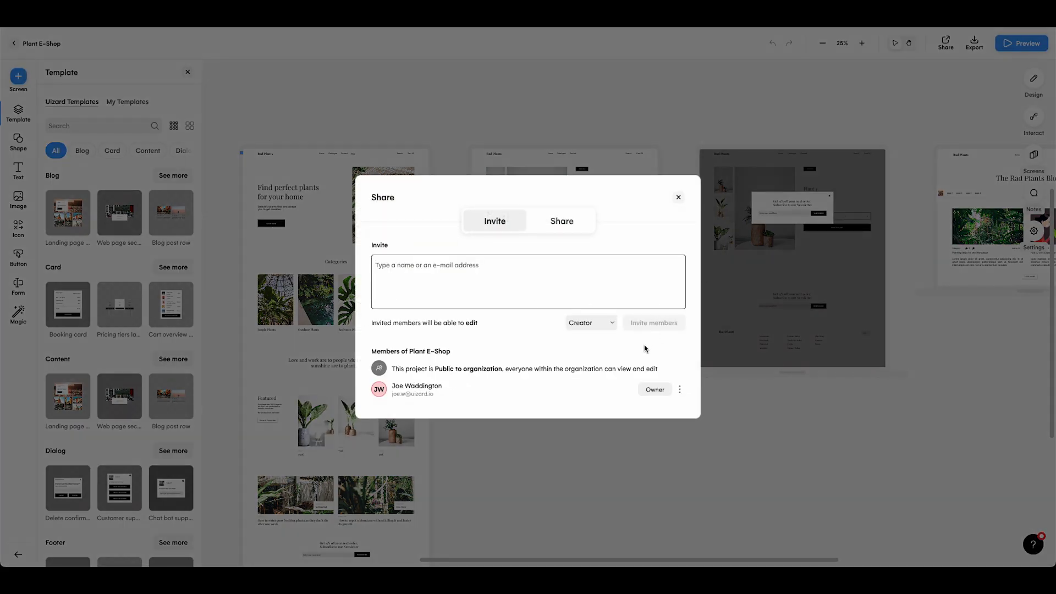
{"action": "left_click", "coordinate": [561, 219]}
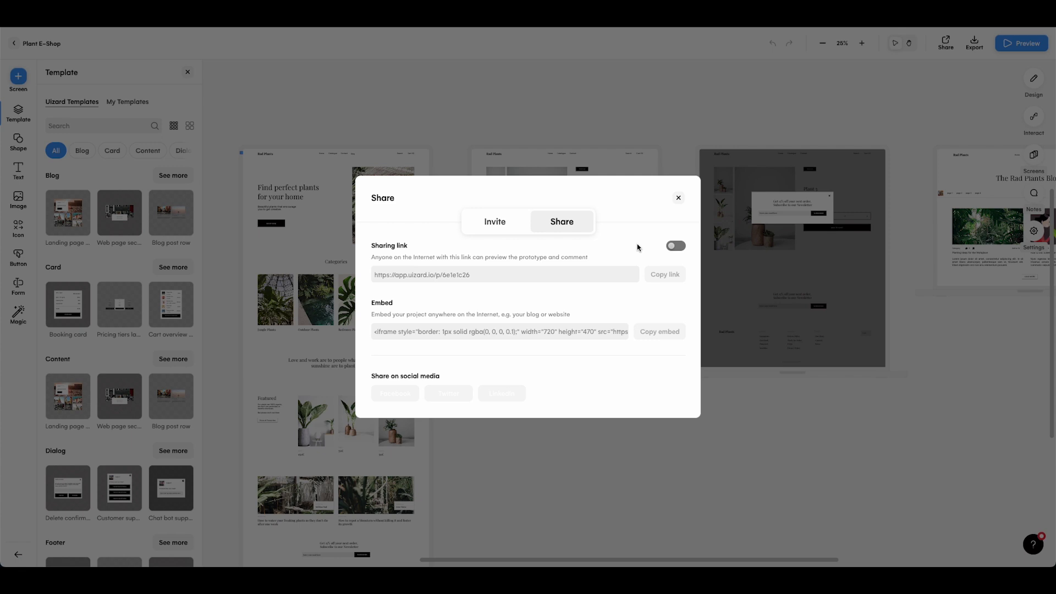
{"action": "left_click", "coordinate": [672, 248]}
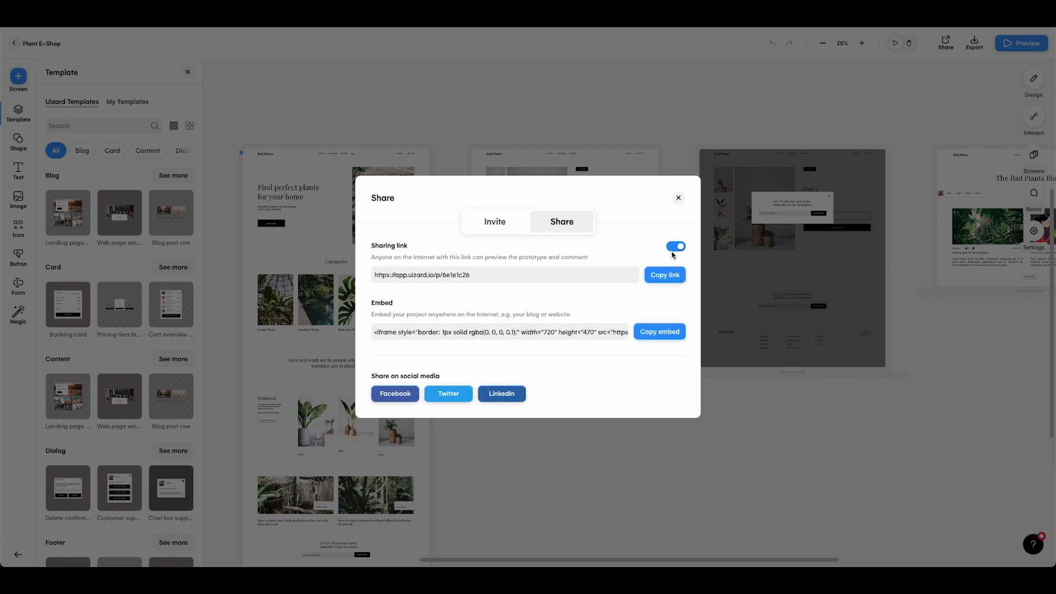
{"action": "left_click", "coordinate": [663, 335]}
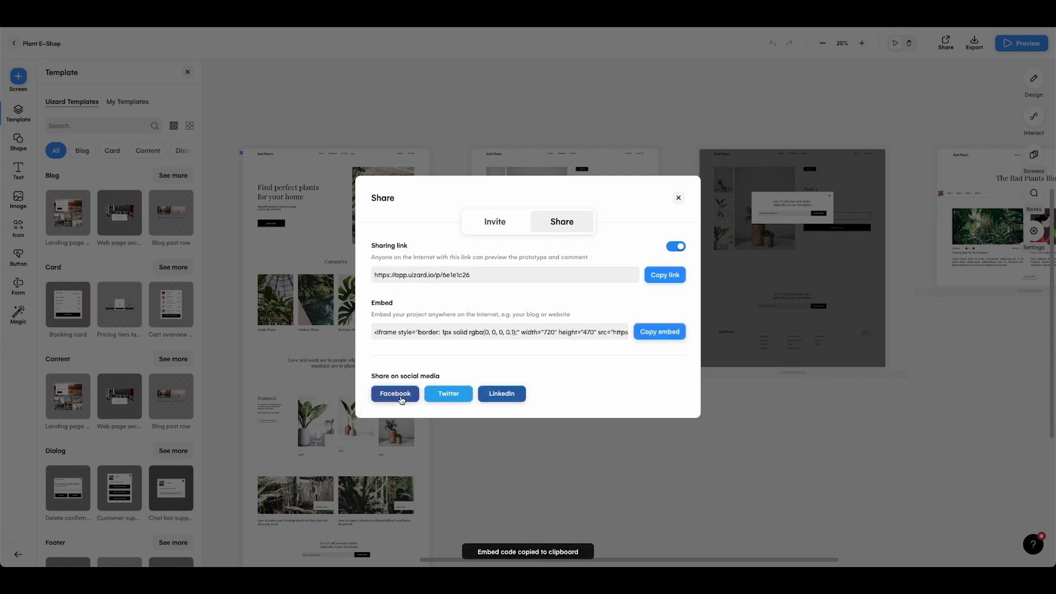
Pin a note on the flower illustration: 'Love this image, we should use more AI-generated images like these'
{"action": "left_click", "coordinate": [678, 198]}
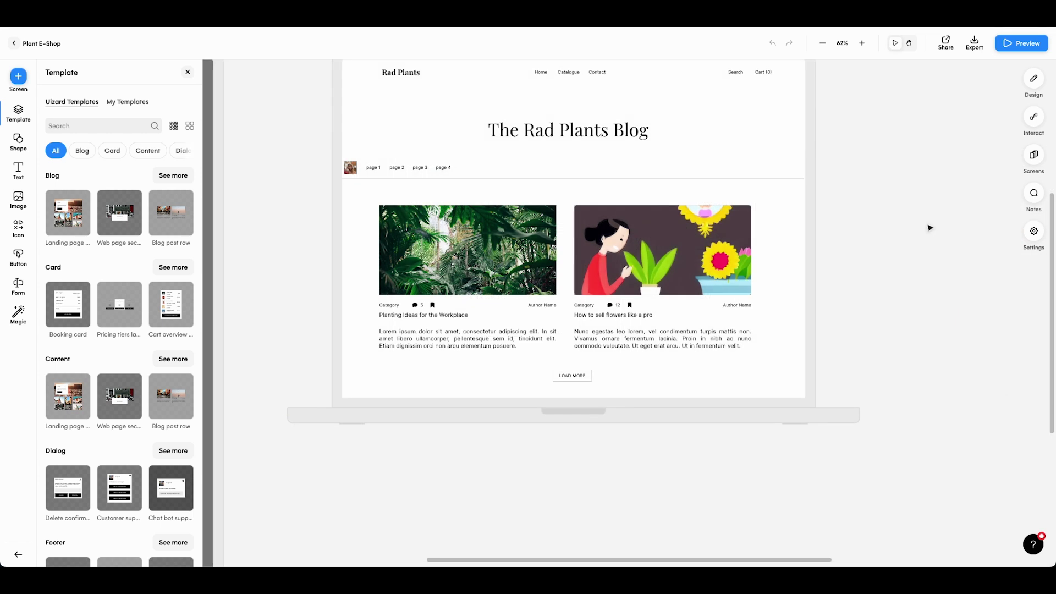
{"action": "left_click", "coordinate": [1034, 195]}
{"action": "left_click", "coordinate": [780, 255]}
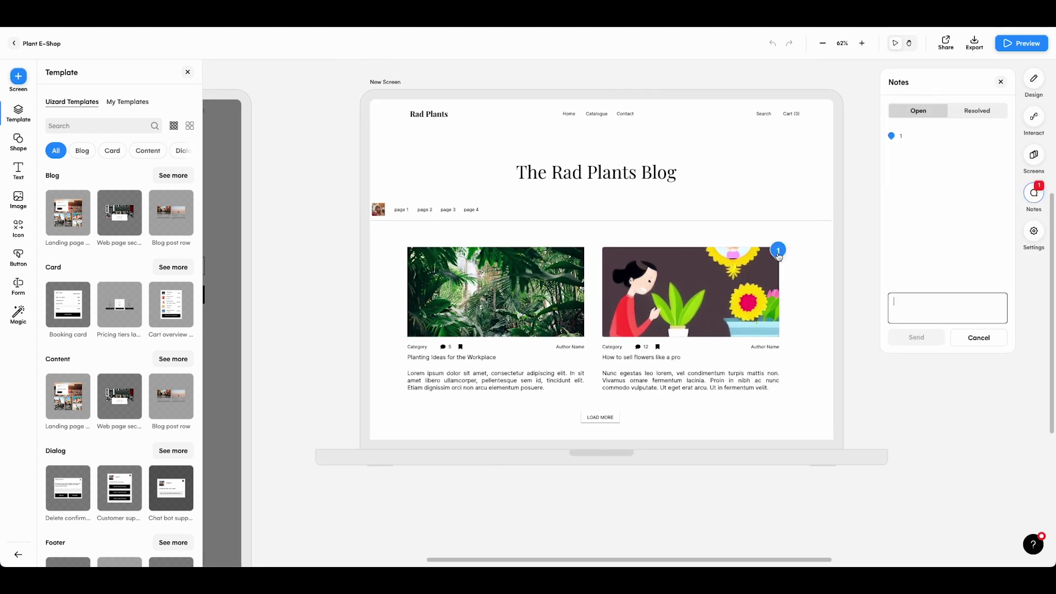
{"action": "type", "text": "Love this image, we"}
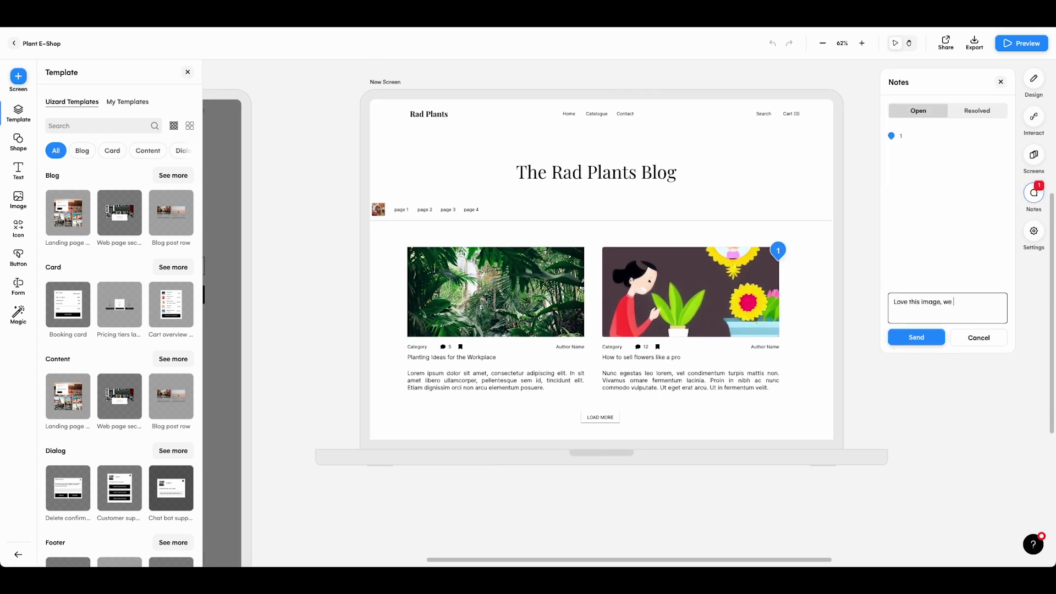
{"action": "type", "text": " should use more AI-generated images like these"}
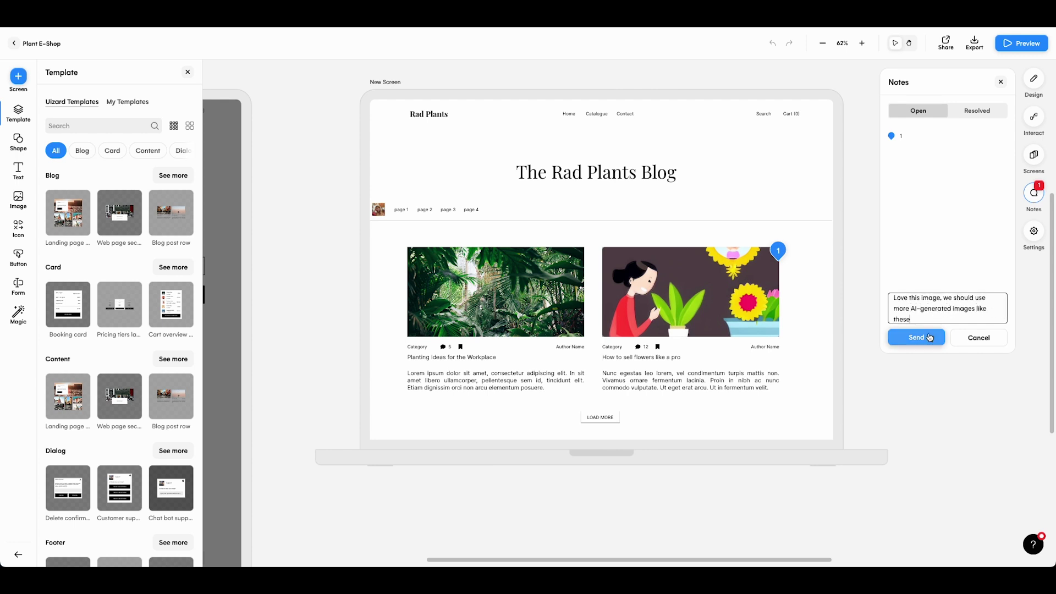
{"action": "left_click", "coordinate": [930, 338]}
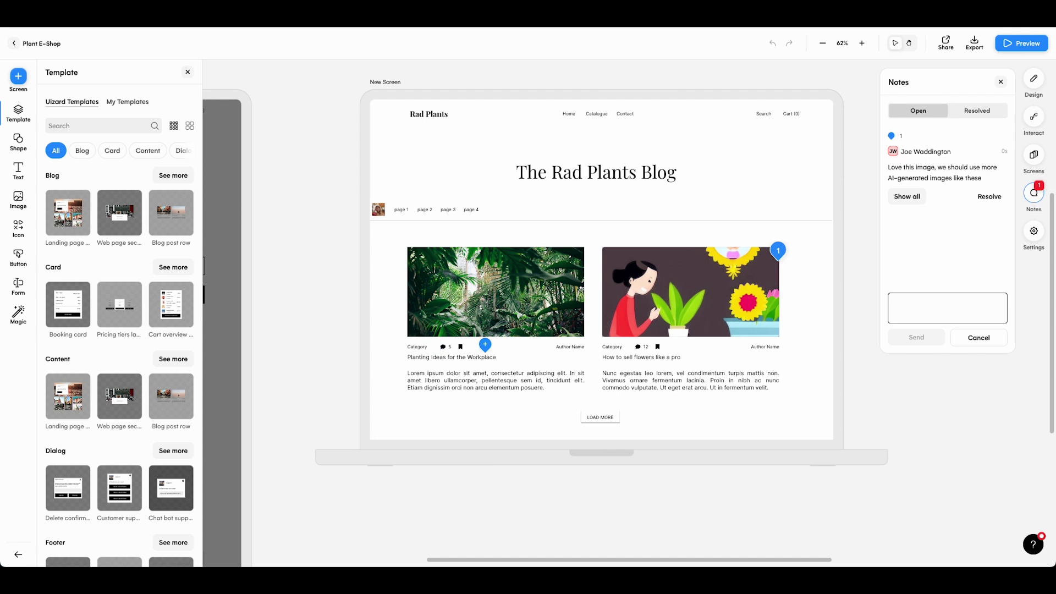